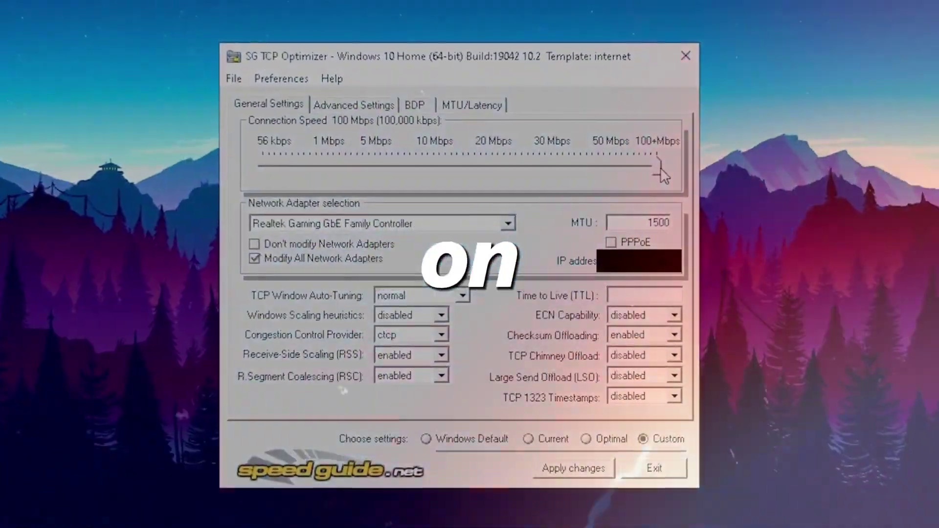
Step: Let the Fortnite intro clip finish and bring up the GearUP Booster home screen
drag(661, 166, 496, 173)
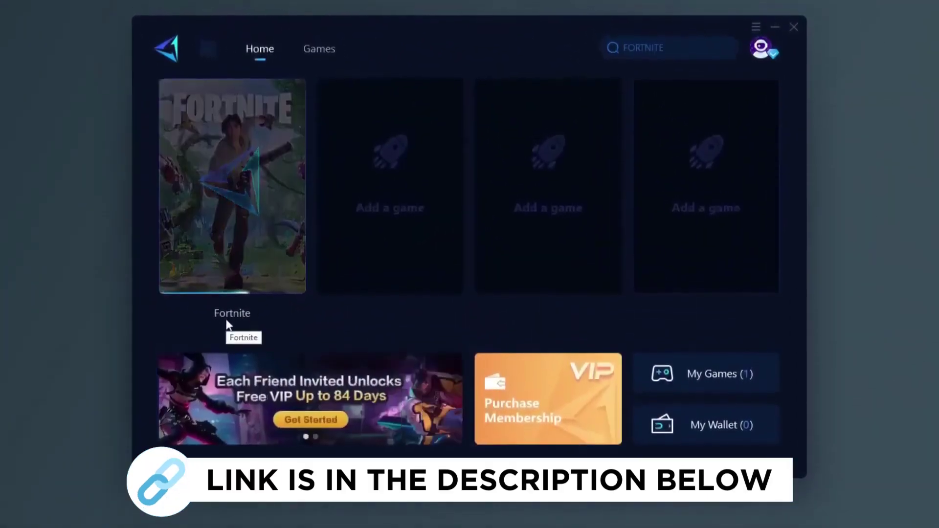
Step: Browse the Fortnite game page in GearUP Booster, then follow the GearUp download link
click(226, 318)
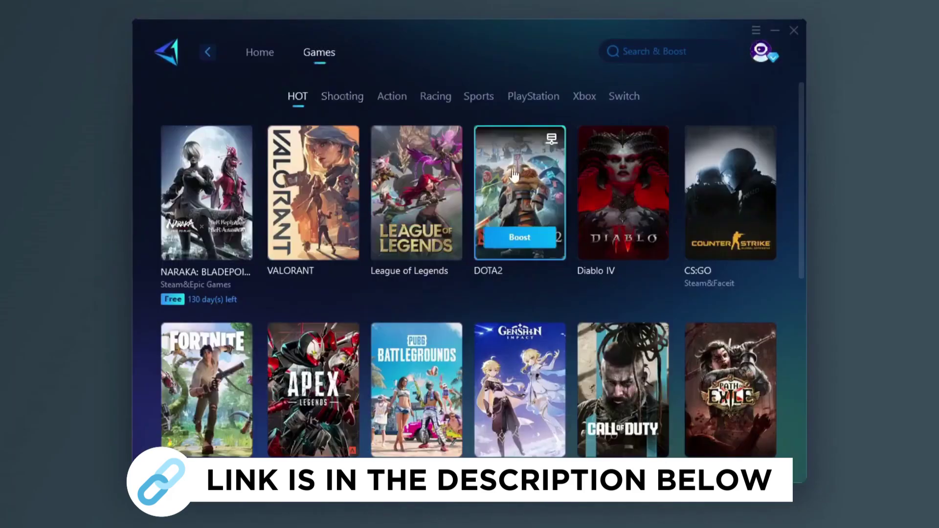
scroll(396, 181, down, 2)
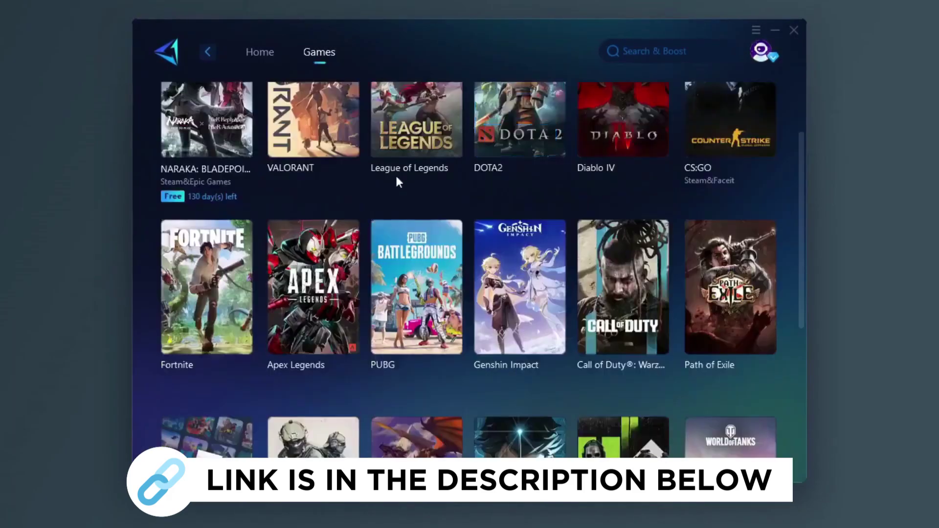
scroll(495, 234, down, 3)
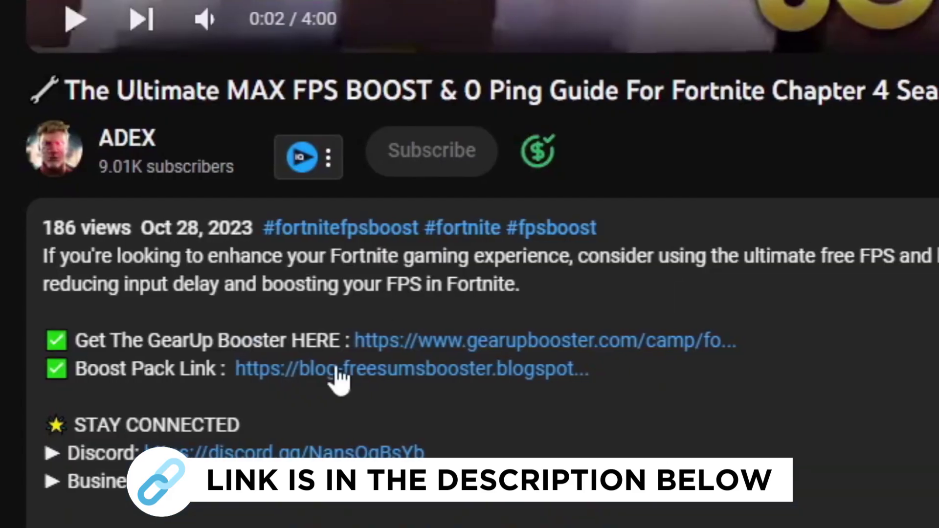
click(513, 341)
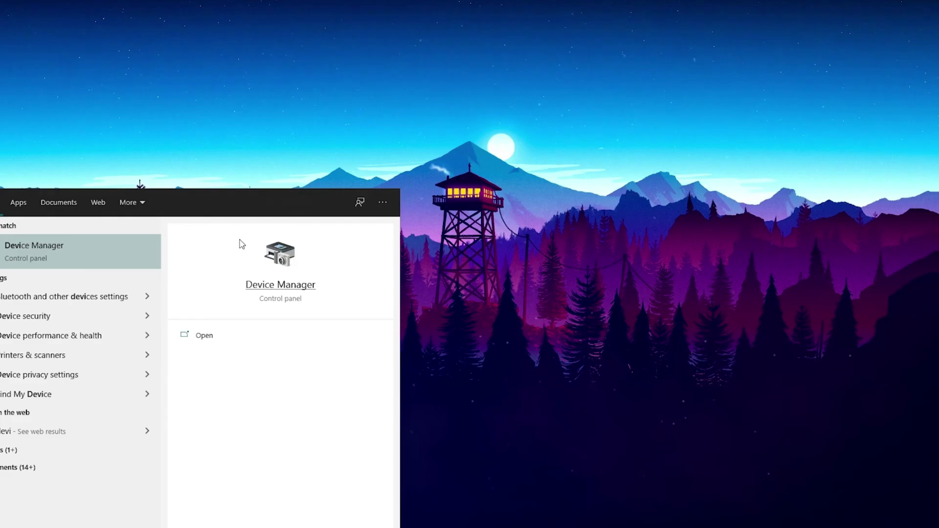
Step: Open Device Manager, centre its window, and expand Human Interface Devices
key(Return)
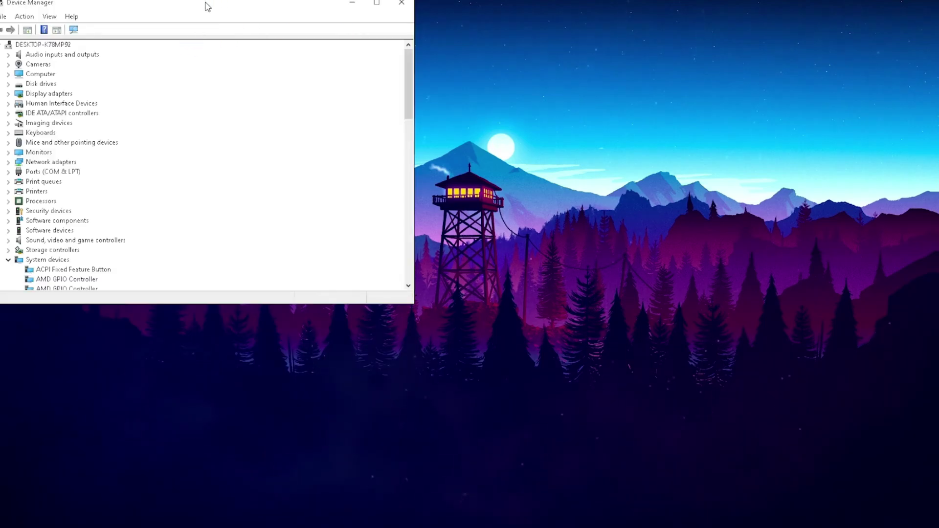
drag(208, 7, 467, 114)
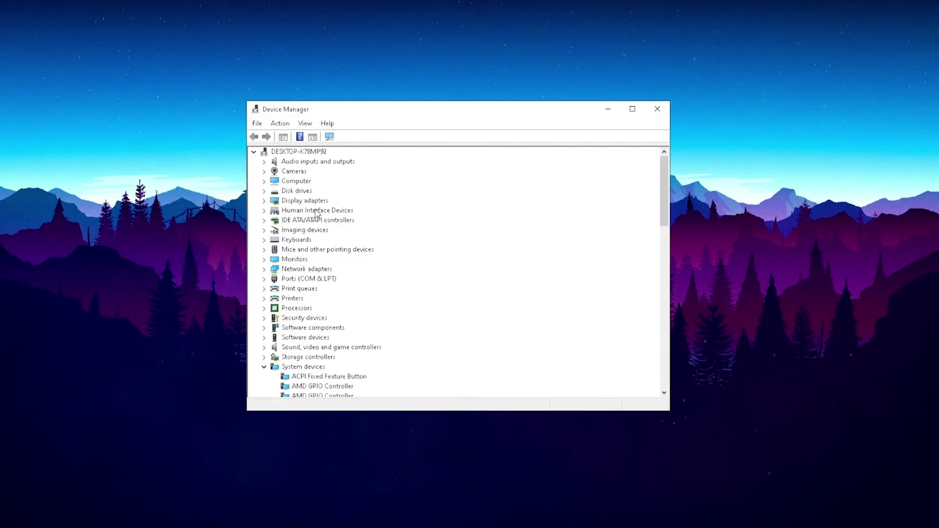
double_click(270, 213)
scroll(289, 214, down, 2)
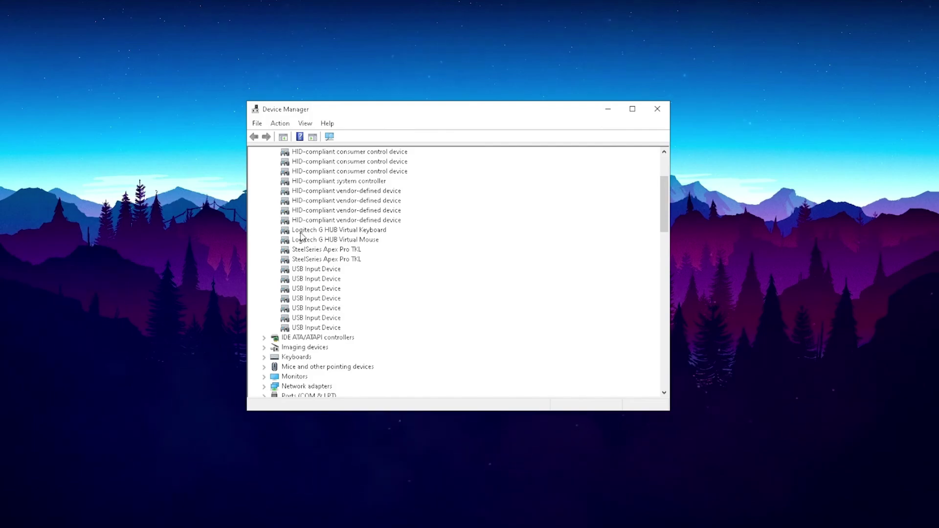
Step: Stop Windows powering off the Logitech G HUB Virtual Keyboard and Virtual Mouse
right_click(303, 231)
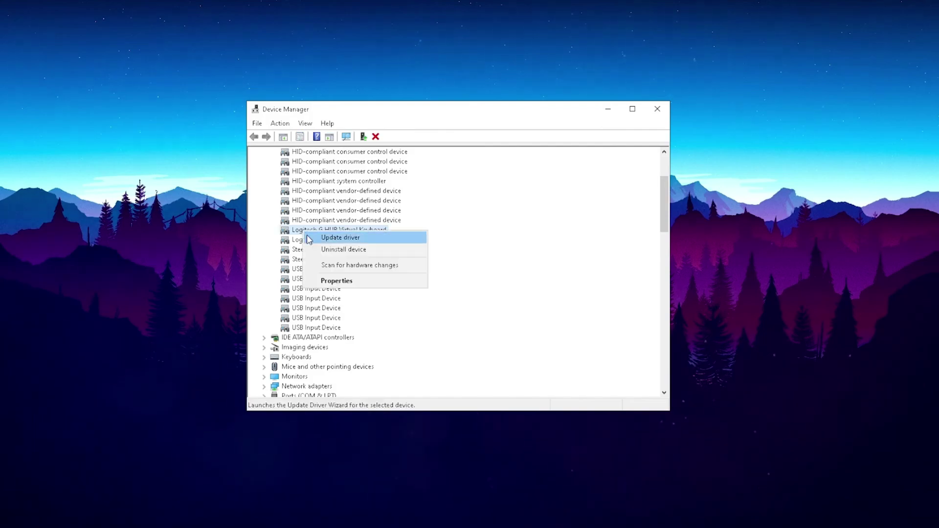
click(331, 281)
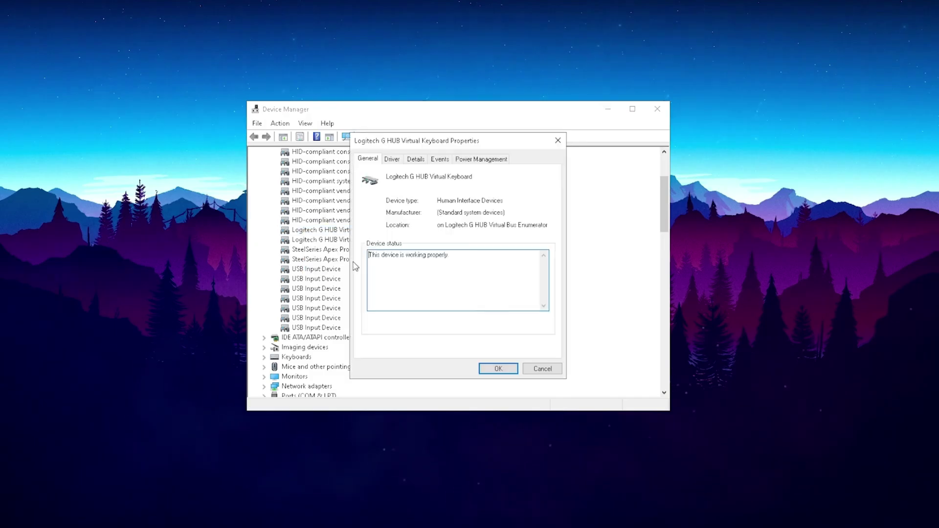
click(477, 161)
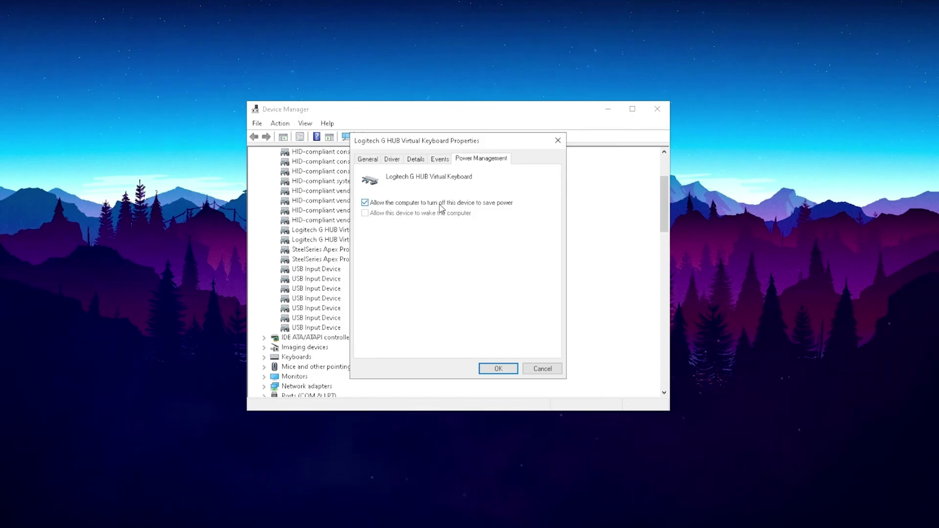
click(391, 203)
click(498, 368)
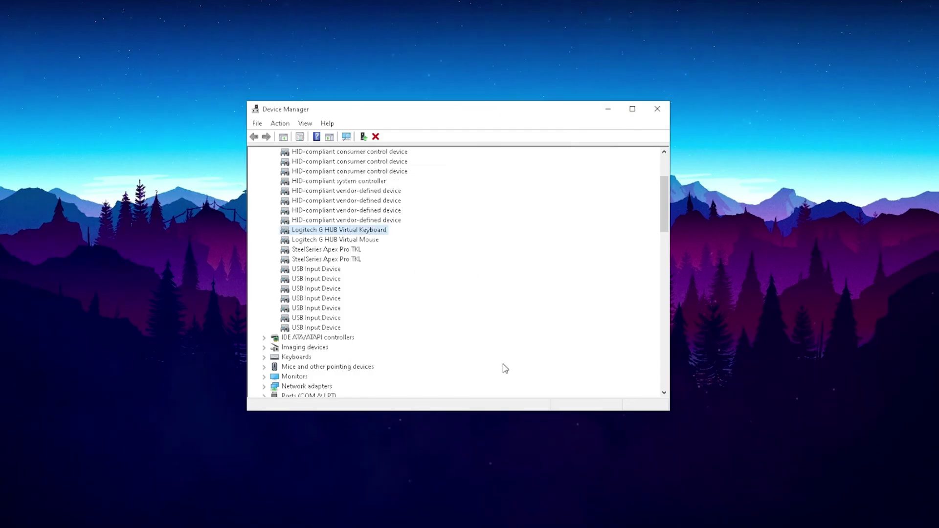
right_click(326, 240)
click(339, 303)
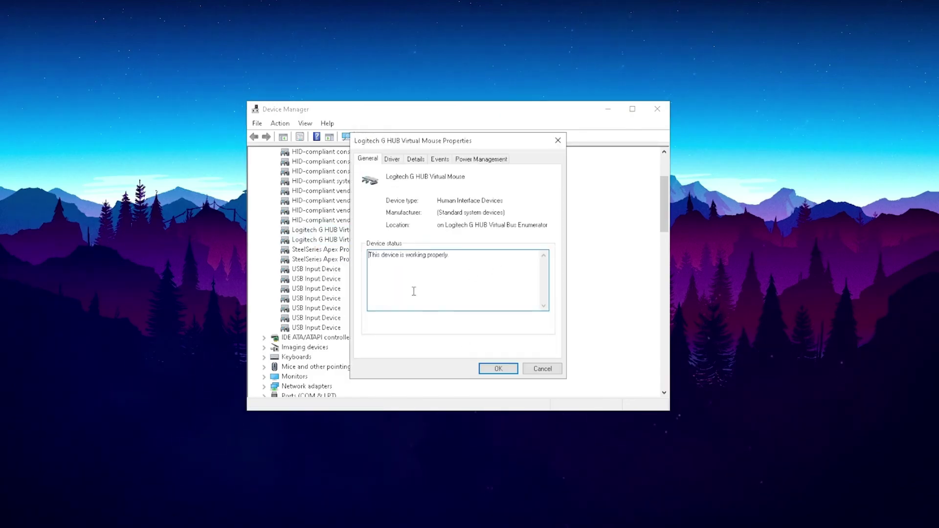
click(481, 158)
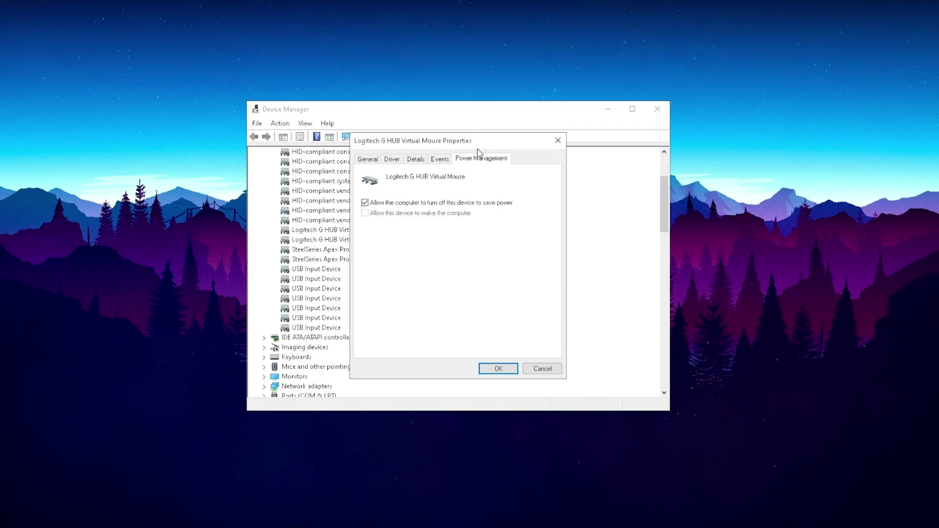
click(498, 368)
Step: Stop Windows powering off both SteelSeries Apex Pro TKL entries
right_click(305, 249)
click(327, 297)
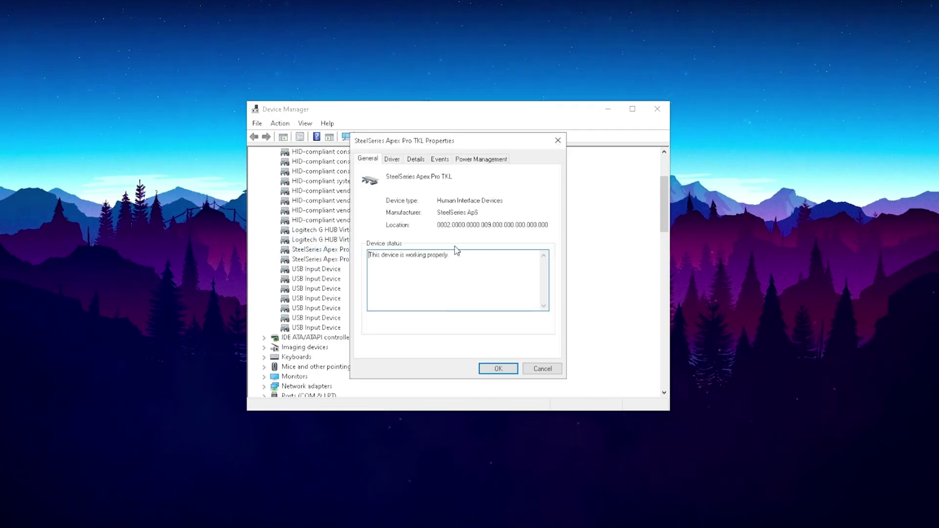
click(481, 158)
click(498, 369)
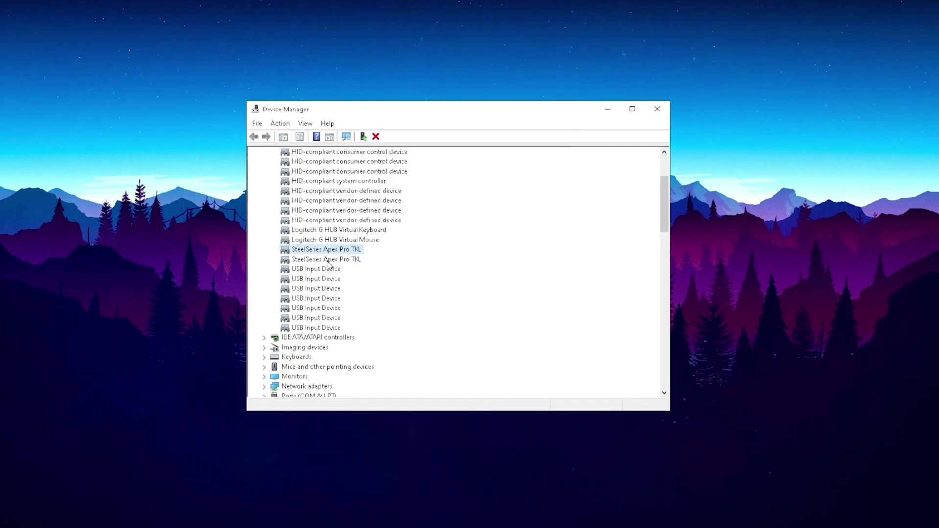
right_click(327, 260)
click(333, 309)
click(484, 160)
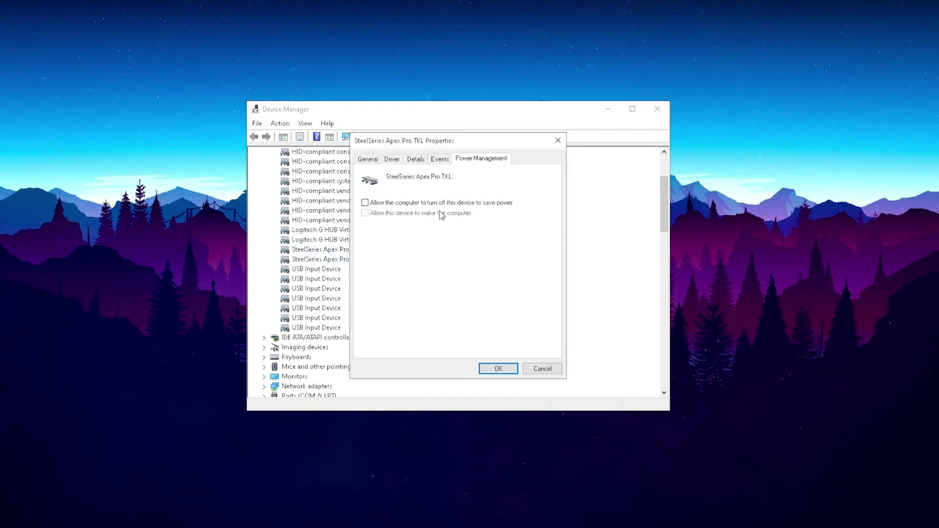
click(498, 370)
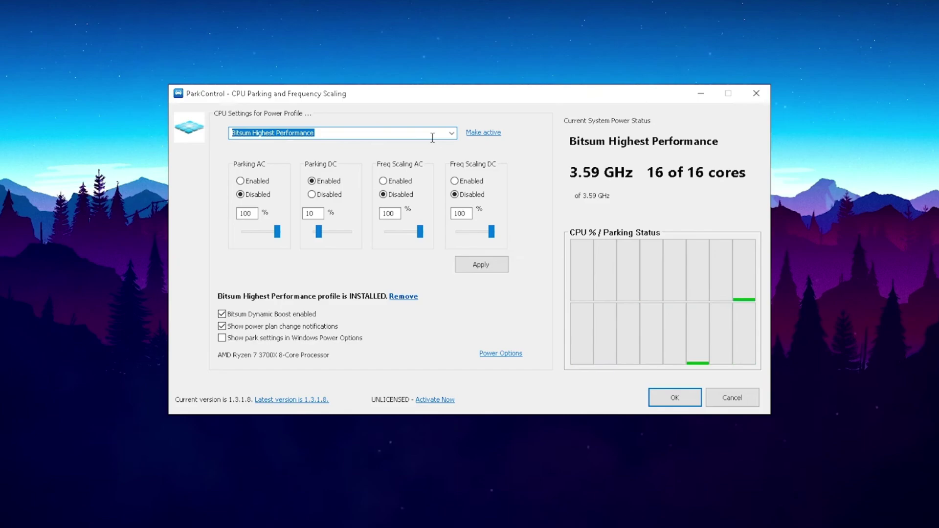
Step: Keep Bitsum Highest Performance as the ParkControl power profile
click(452, 137)
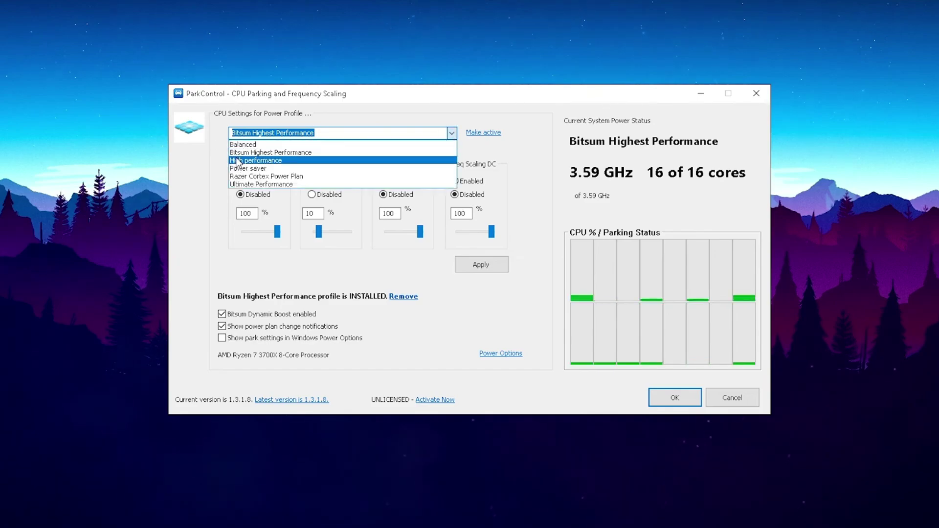
click(269, 153)
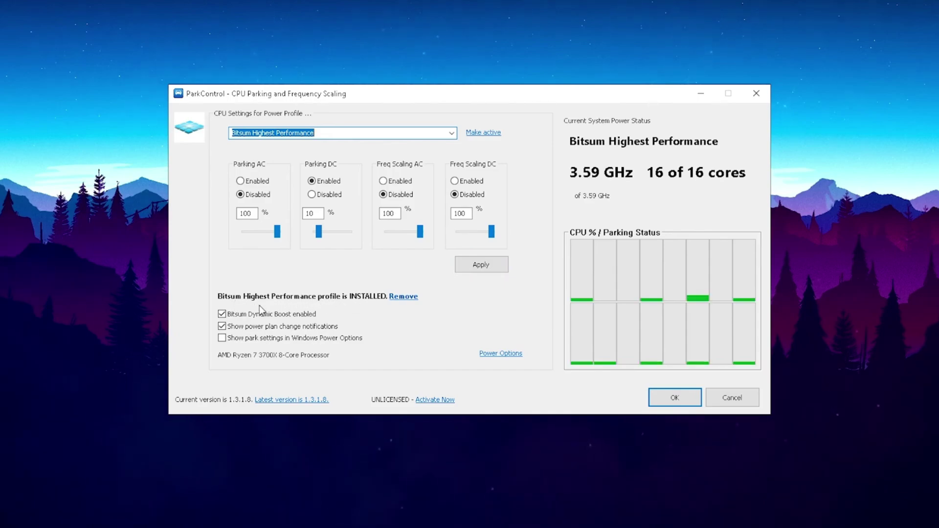
mouse_move(226, 318)
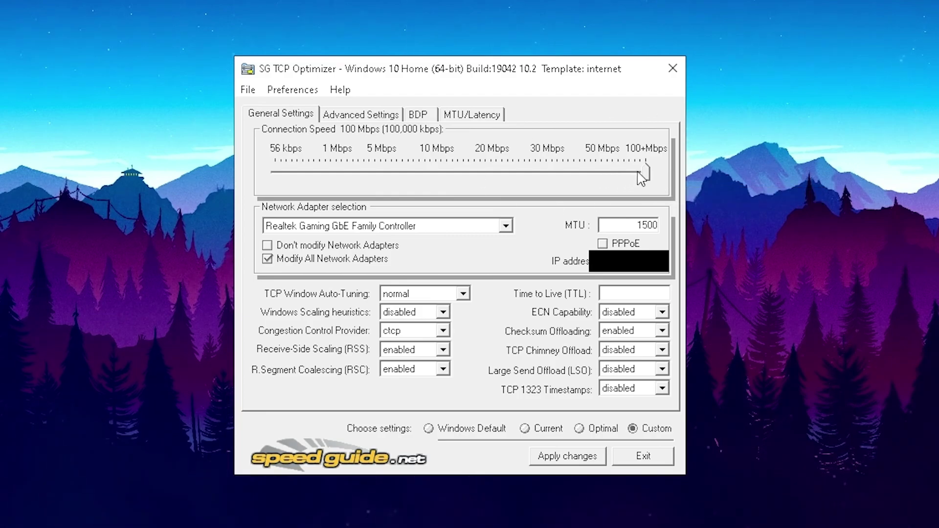
mouse_move(648, 175)
mouse_down()
mouse_move(483, 183)
mouse_move(648, 174)
mouse_move(373, 169)
mouse_move(660, 174)
mouse_up()
Step: Select the Realtek Gaming GbE adapter and tick Modify All Network Adapters
click(382, 228)
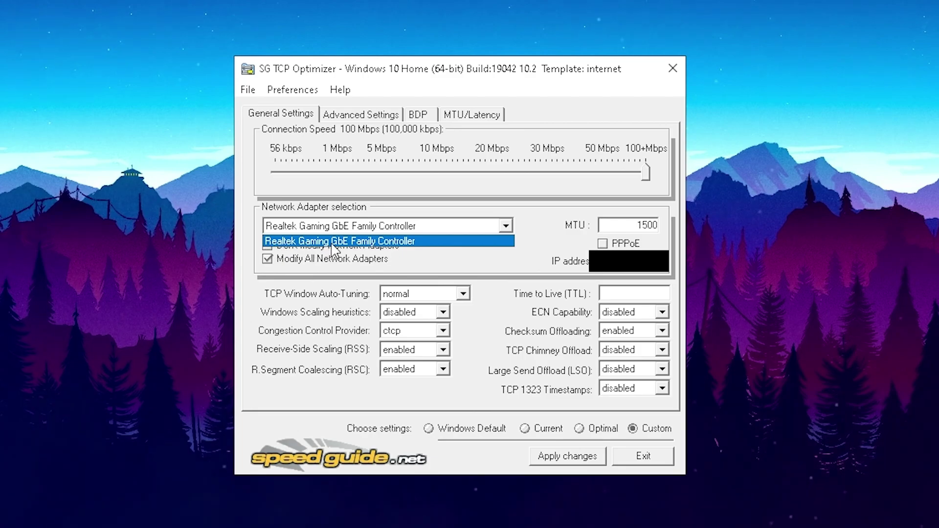
click(368, 242)
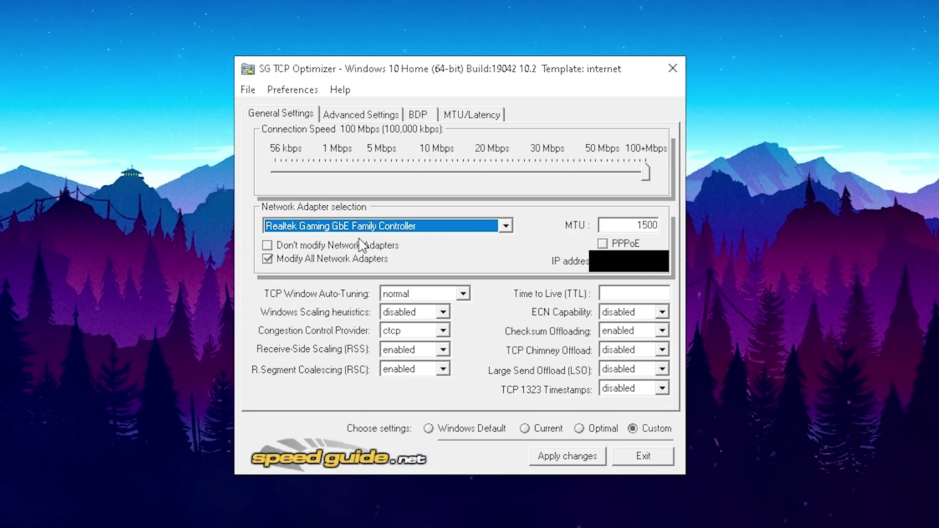
click(374, 226)
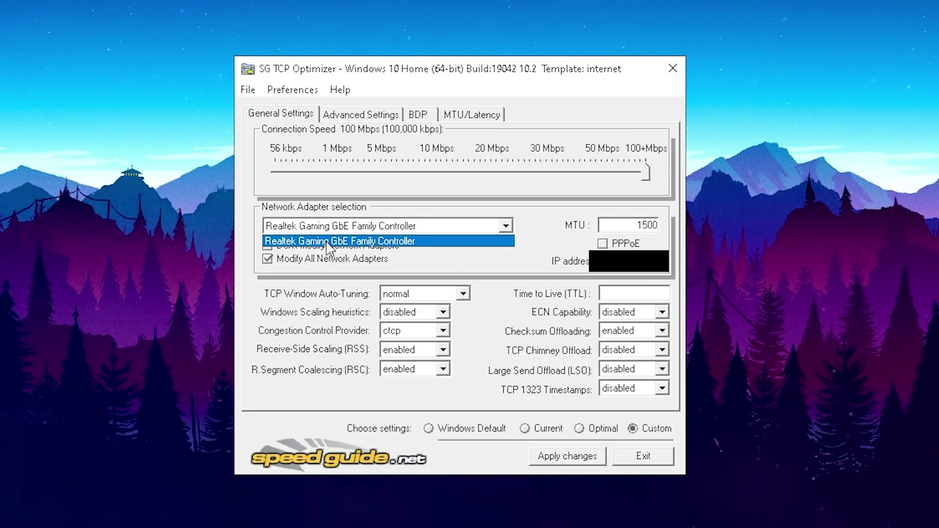
click(303, 240)
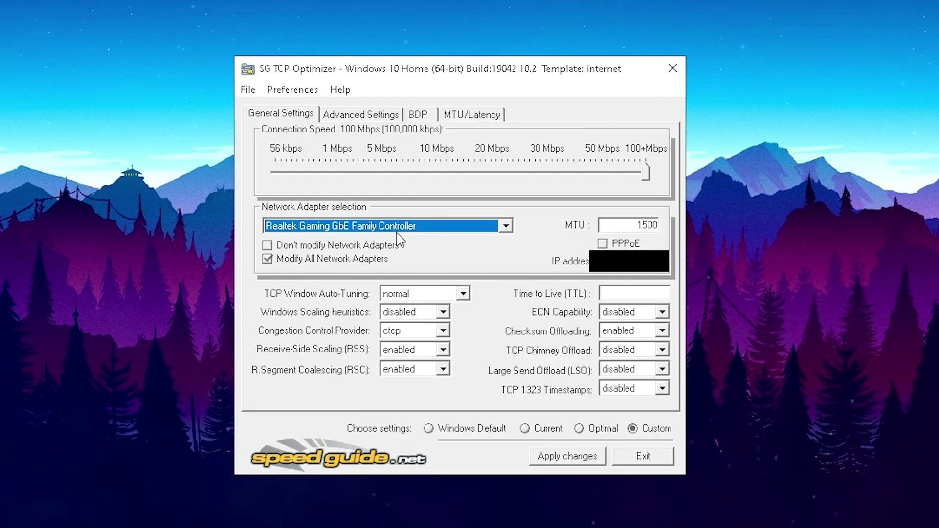
click(267, 259)
click(410, 333)
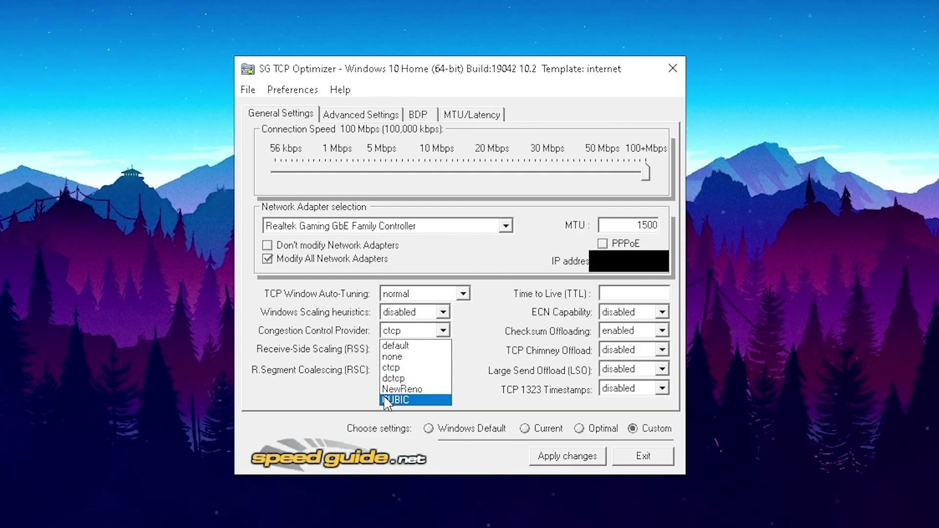
click(391, 370)
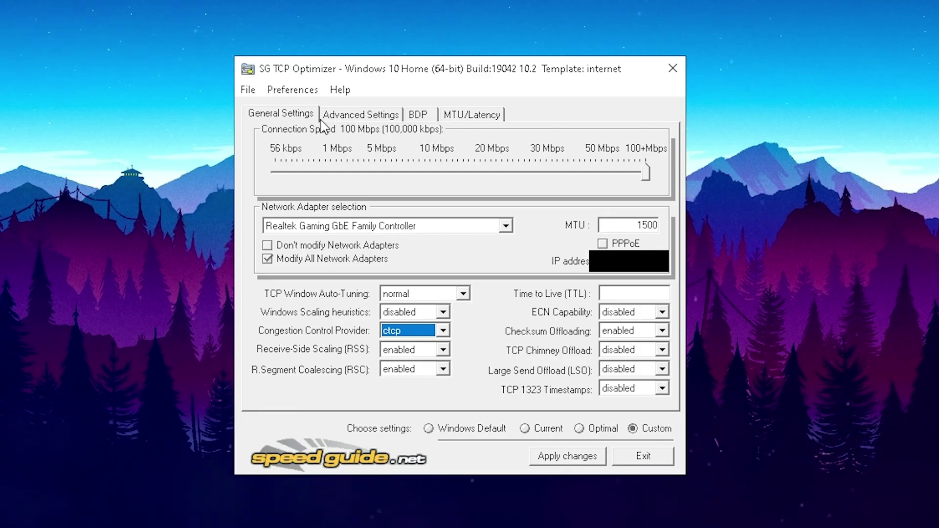
Step: Review Advanced Settings' connection values, Initial RTO 2000 and Min RTO 300
click(362, 117)
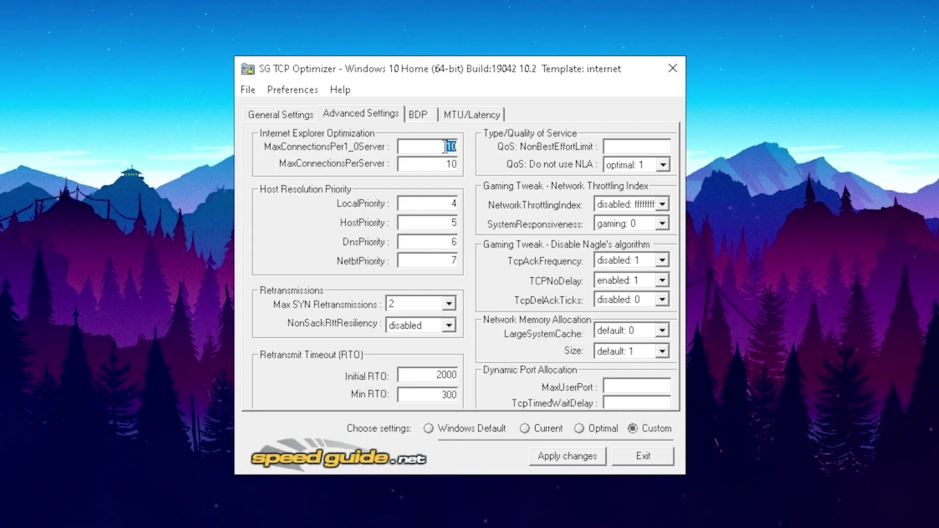
key(Tab)
key(shift+Tab)
click(442, 164)
drag(433, 374, 465, 378)
drag(430, 395, 476, 403)
click(629, 168)
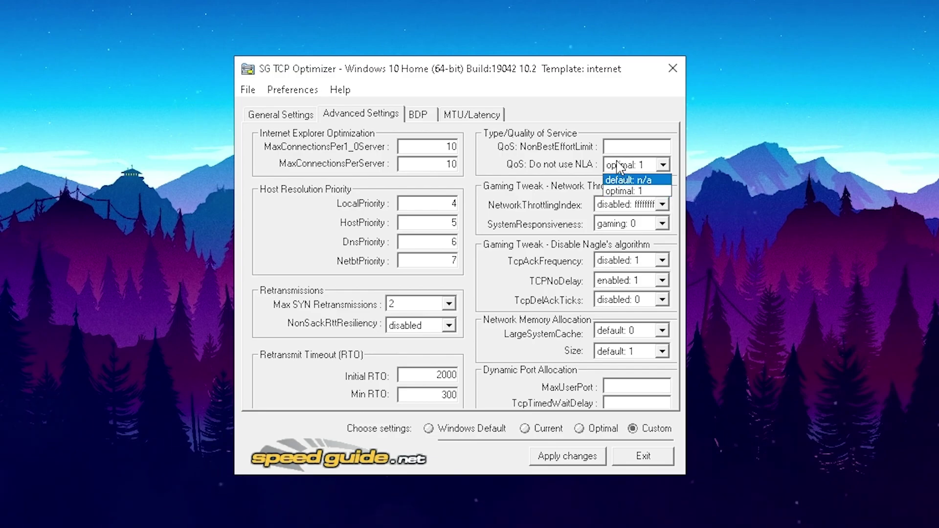
click(621, 193)
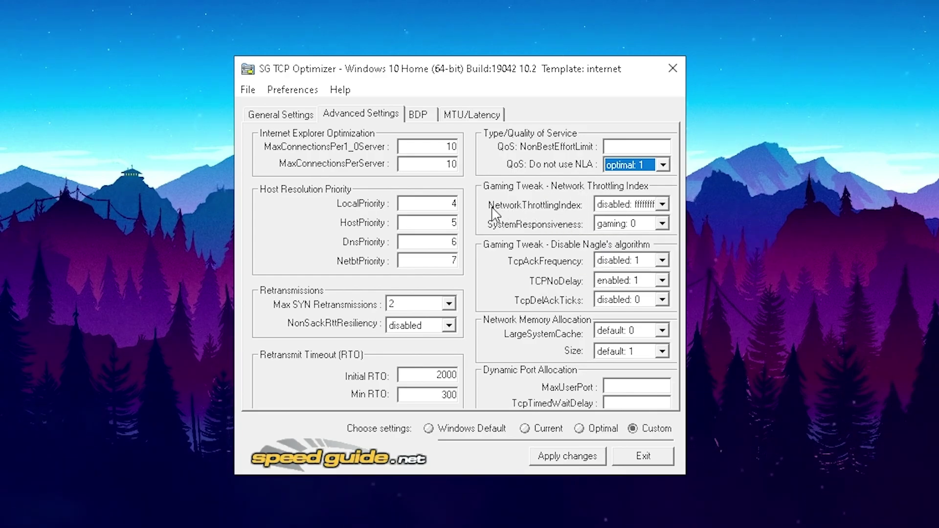
click(616, 208)
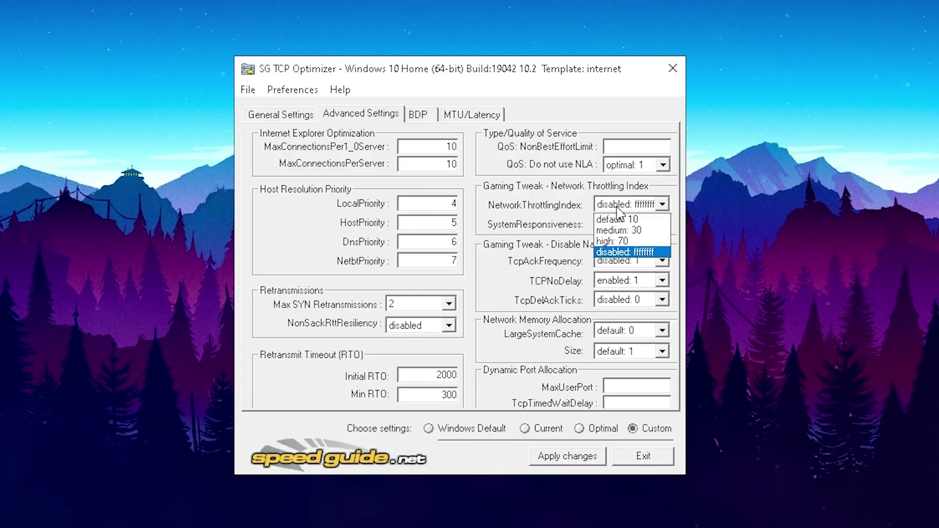
click(614, 253)
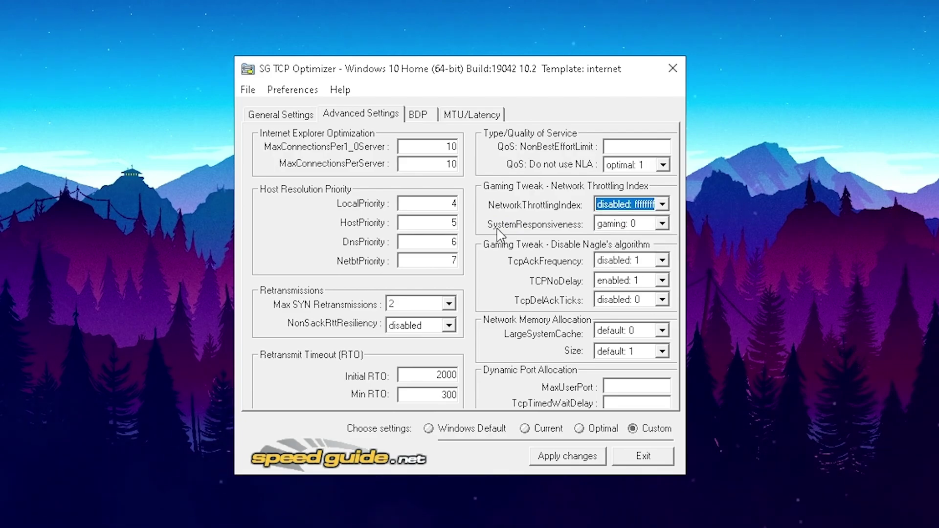
click(623, 226)
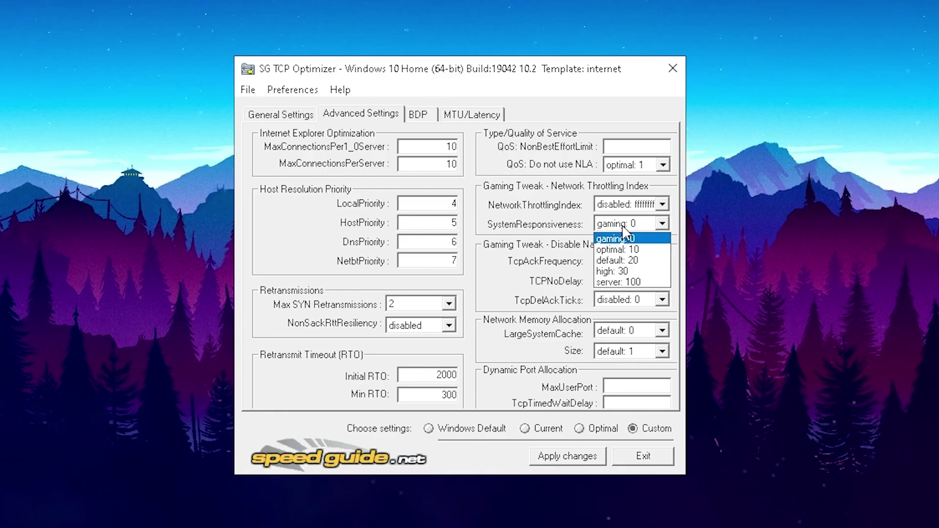
click(663, 224)
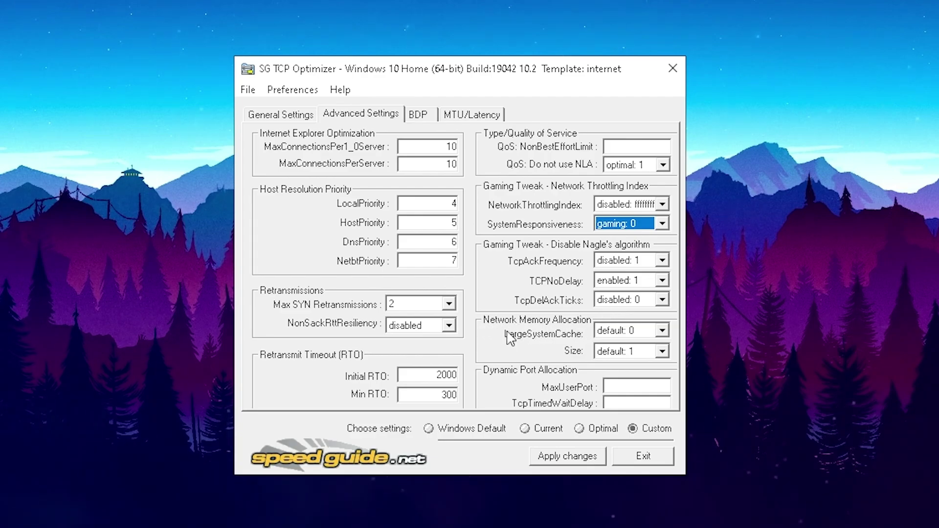
click(619, 334)
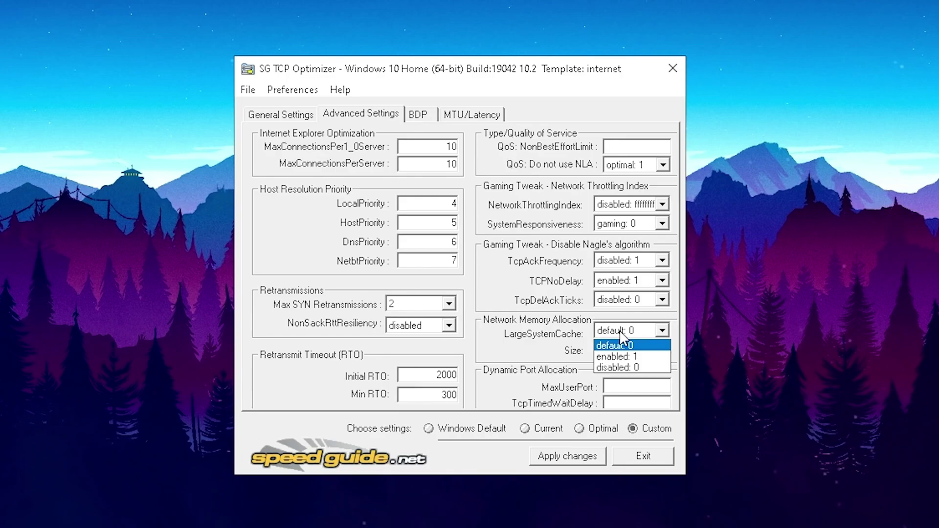
click(619, 346)
click(611, 353)
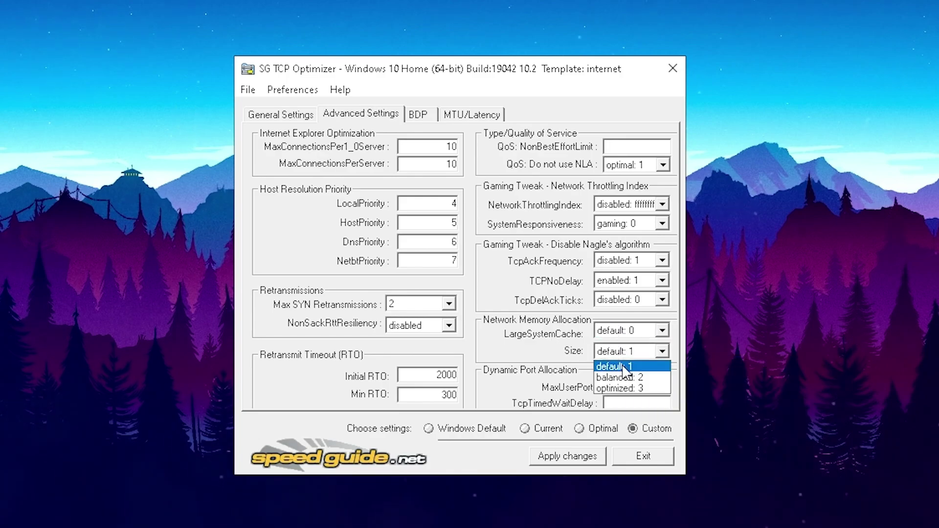
Step: Keep Size at default 1, apply the TCP changes, and decline the reboot
click(624, 366)
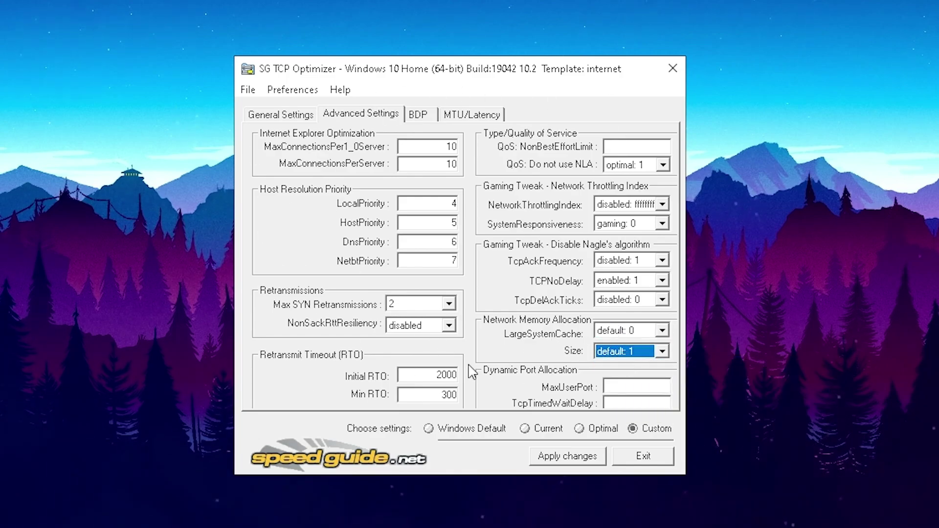
click(557, 461)
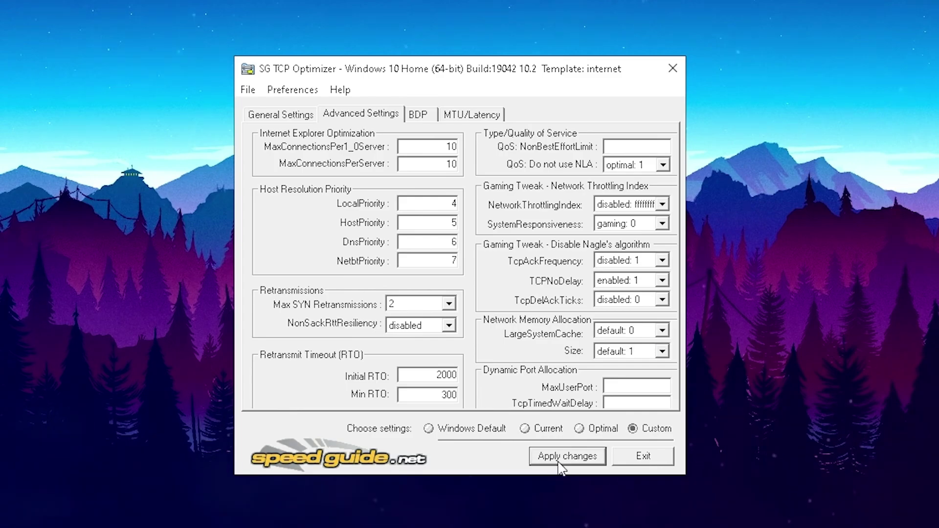
drag(164, 354, 546, 141)
scroll(284, 201, down, 8)
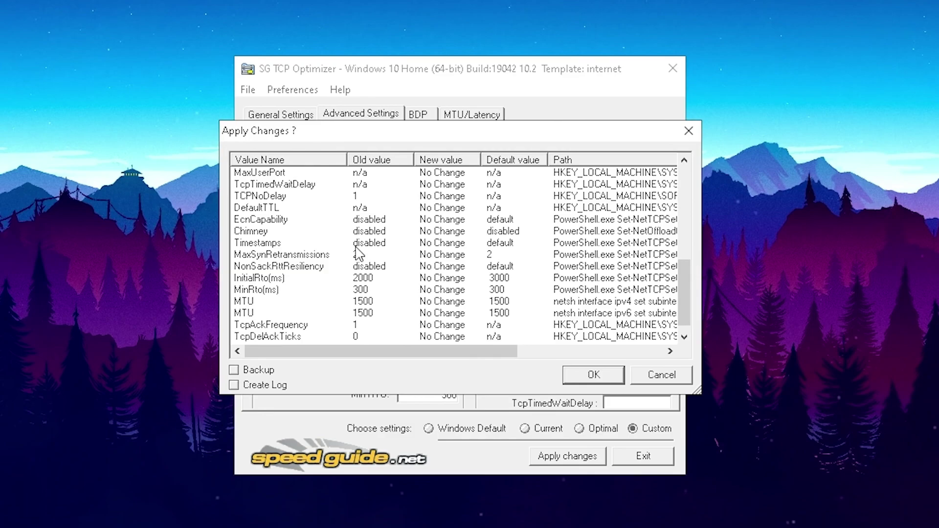
scroll(419, 249, up, 8)
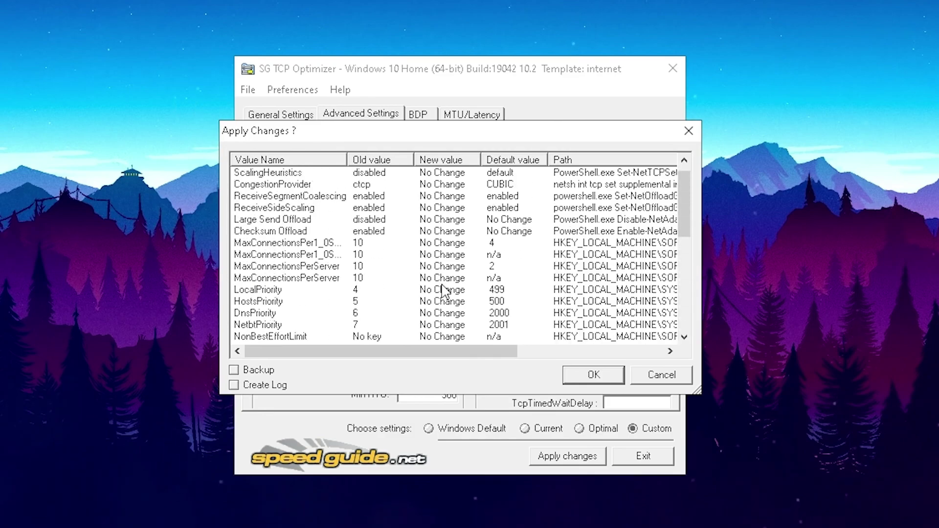
click(594, 375)
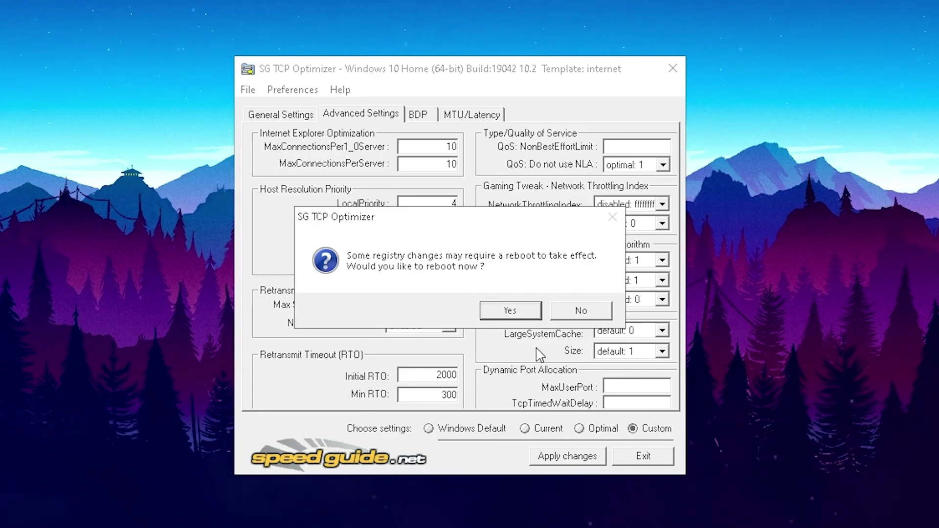
click(579, 313)
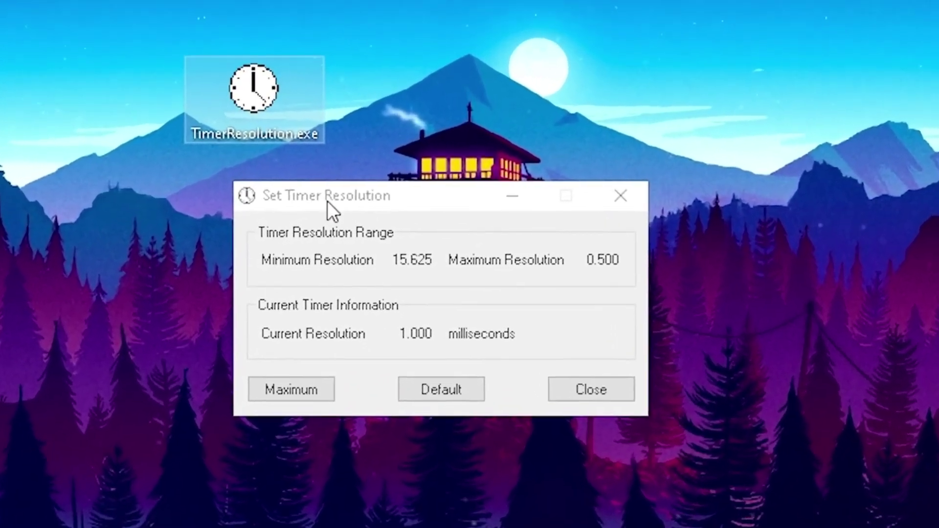
Step: Set TimerResolution to Maximum so the current resolution reads 0.500 ms
click(388, 257)
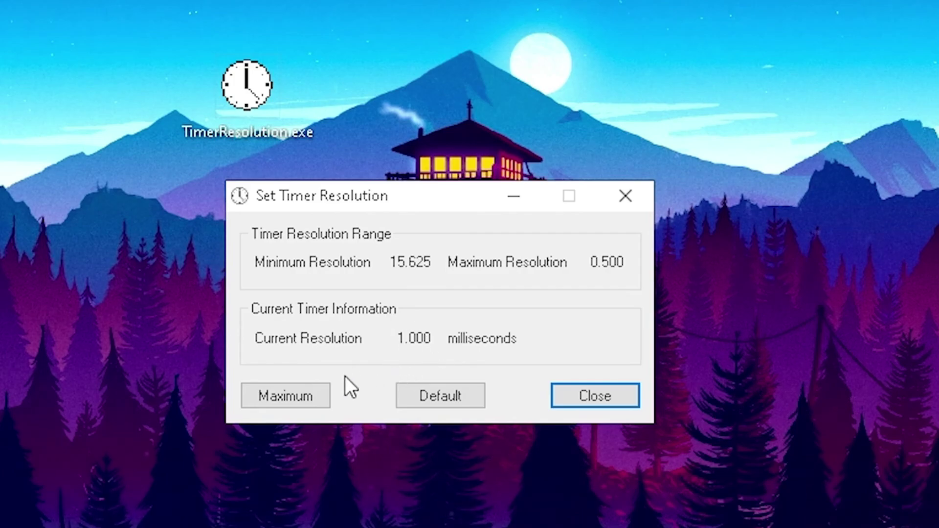
click(289, 397)
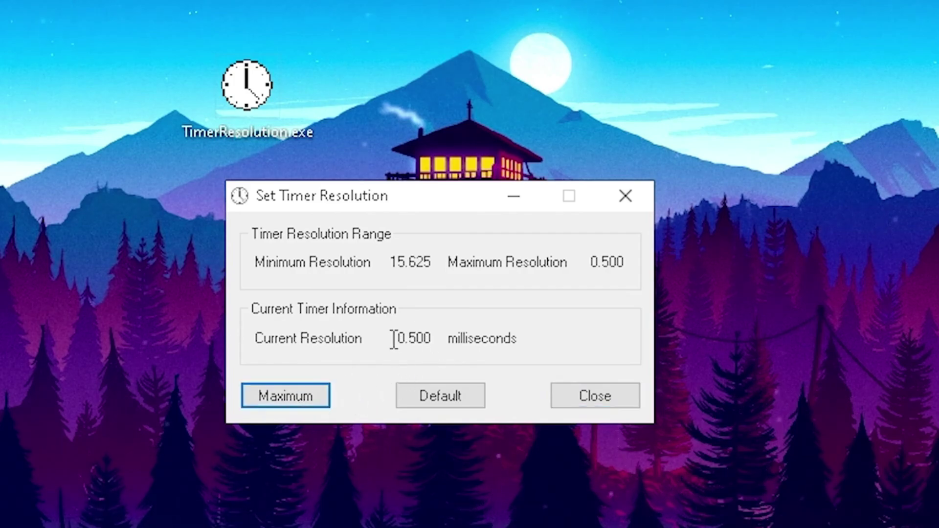
drag(393, 339, 433, 338)
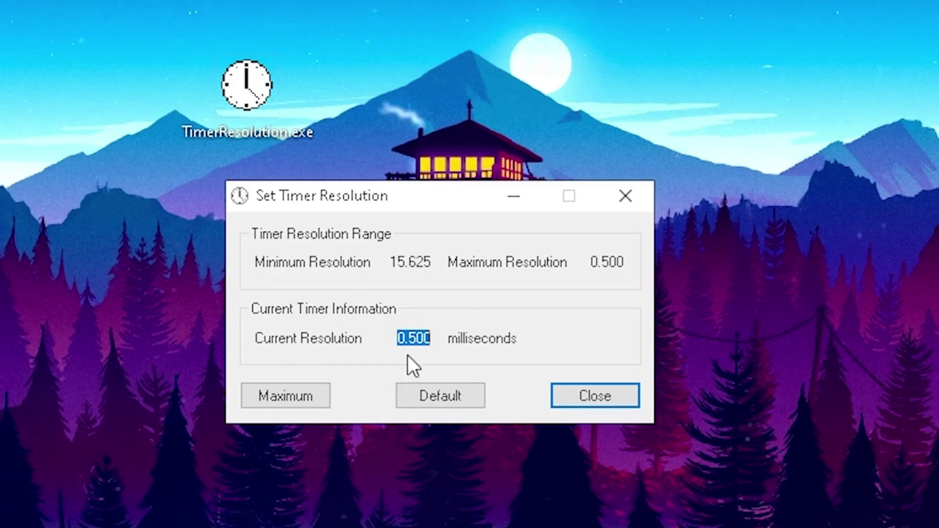
click(426, 343)
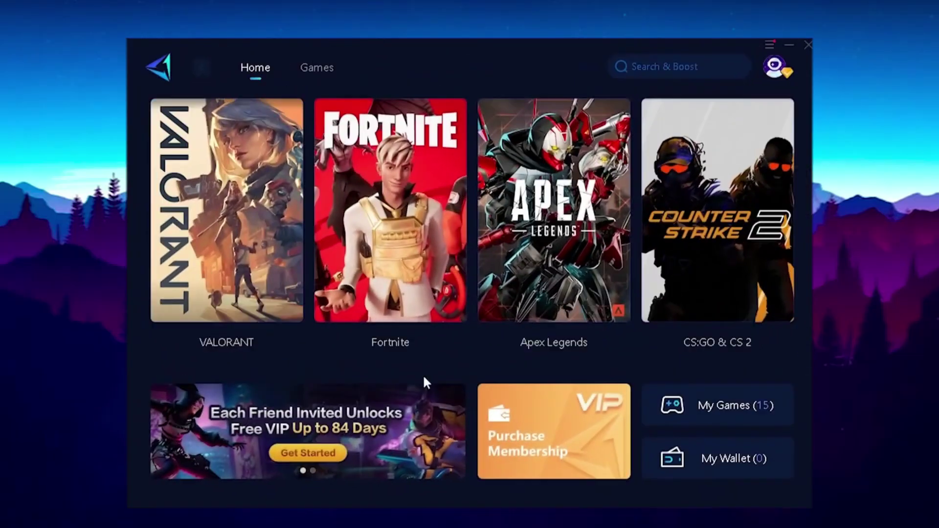
mouse_move(374, 229)
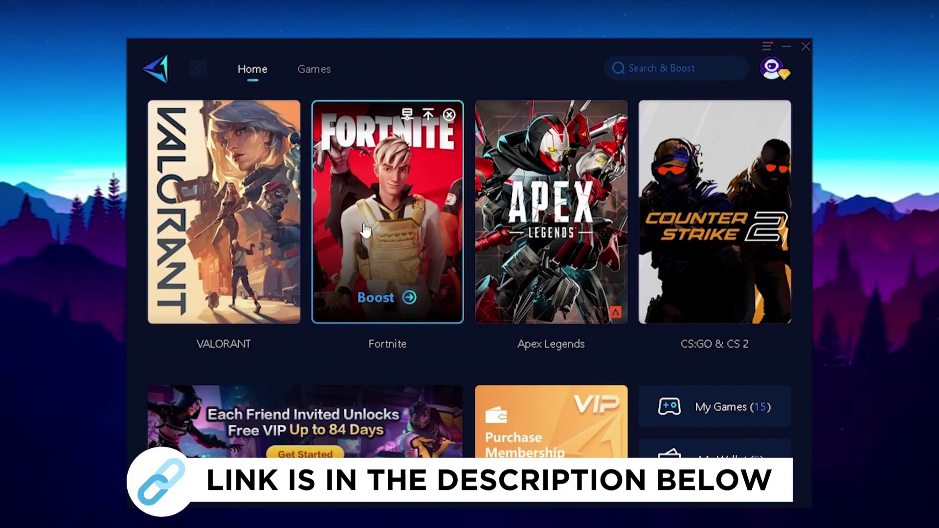
Step: Boost Fortnite in GearUP Booster via the automatic Europe node
click(325, 263)
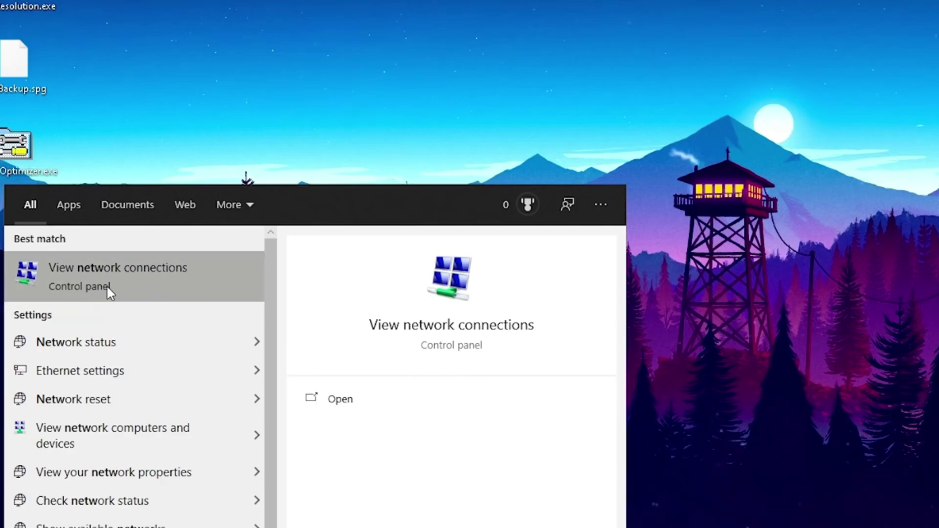
Step: Open the Ethernet adapter's Properties and select Internetprotokoll, Version 4 (TCP/IPv4)
click(106, 286)
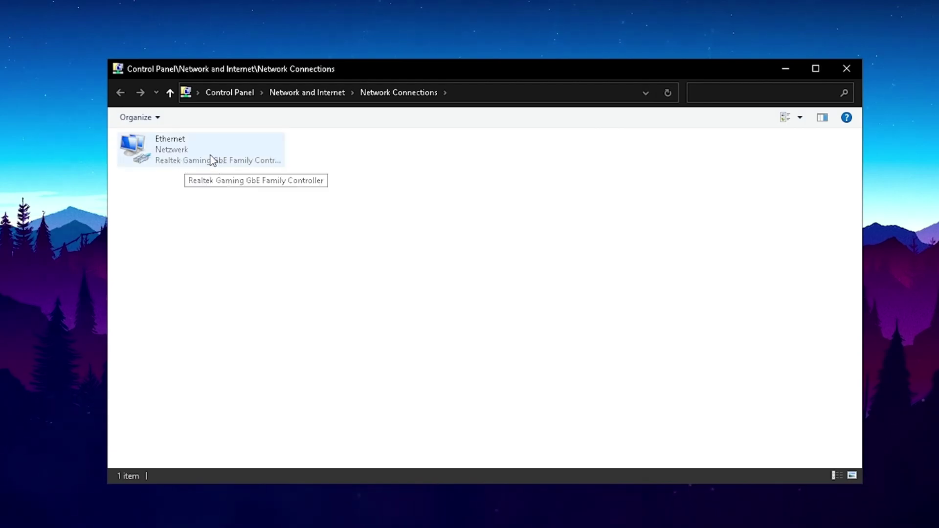
right_click(196, 162)
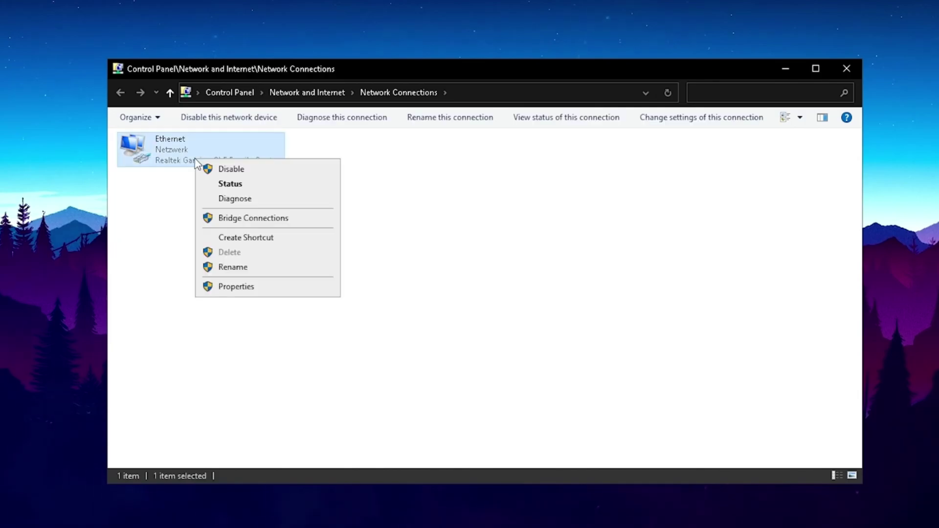
click(229, 287)
drag(256, 136, 430, 143)
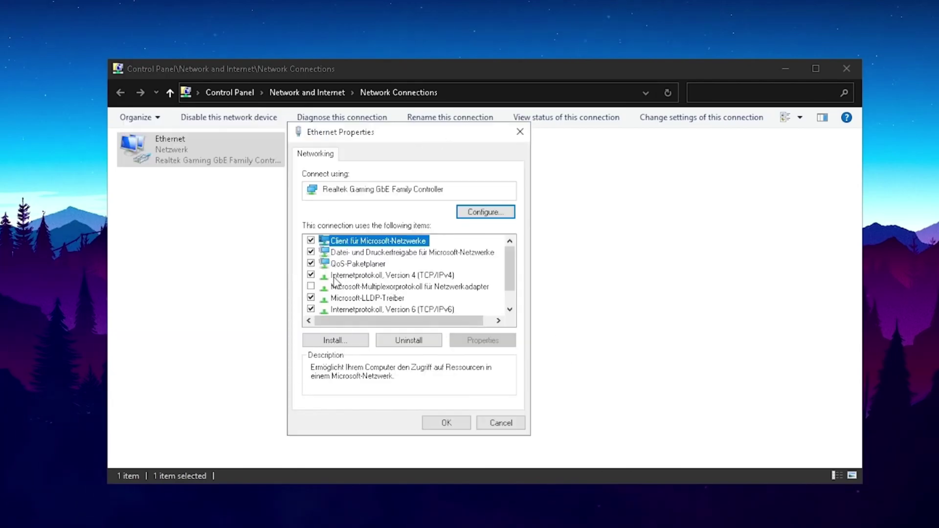
click(352, 276)
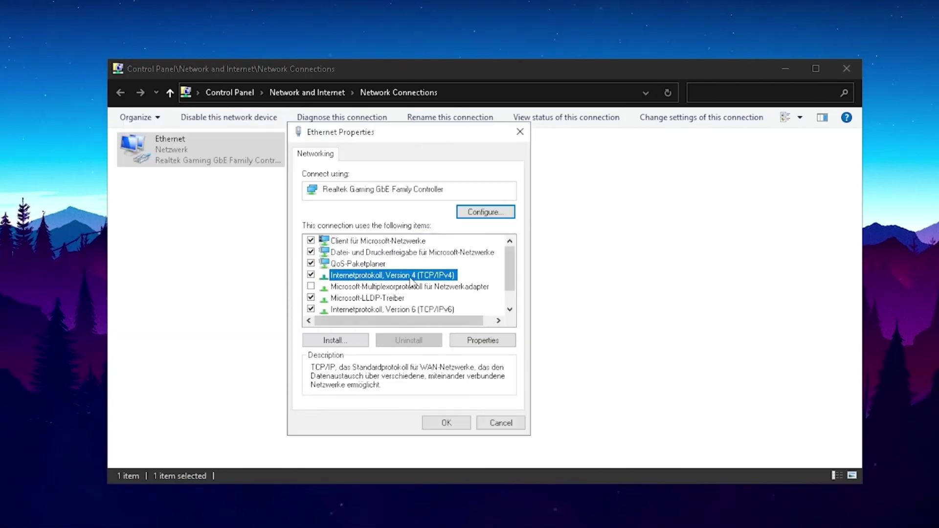
Step: Set Ethernet IPv4 DNS to 8.8.8.8 and 8.8.4.4, confirm both dialogs, and close Network Connections
double_click(378, 277)
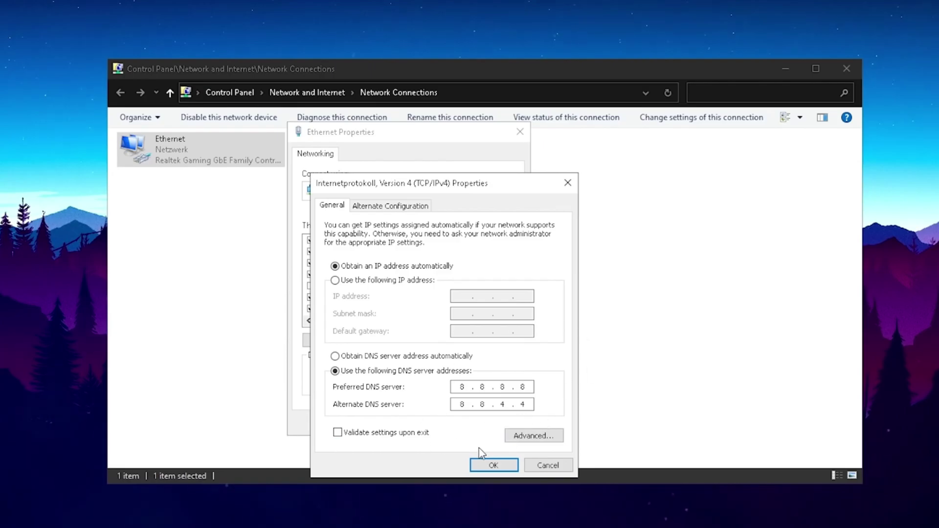
click(489, 466)
click(451, 422)
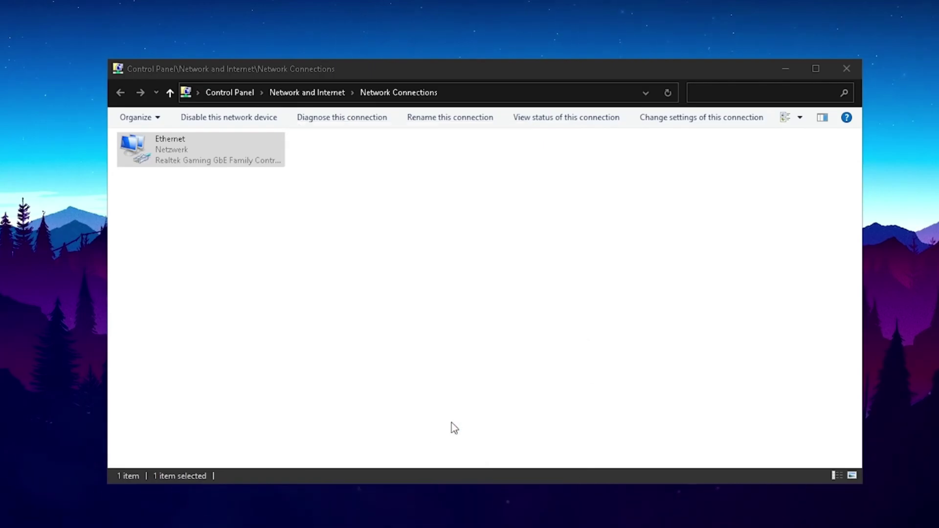
click(846, 69)
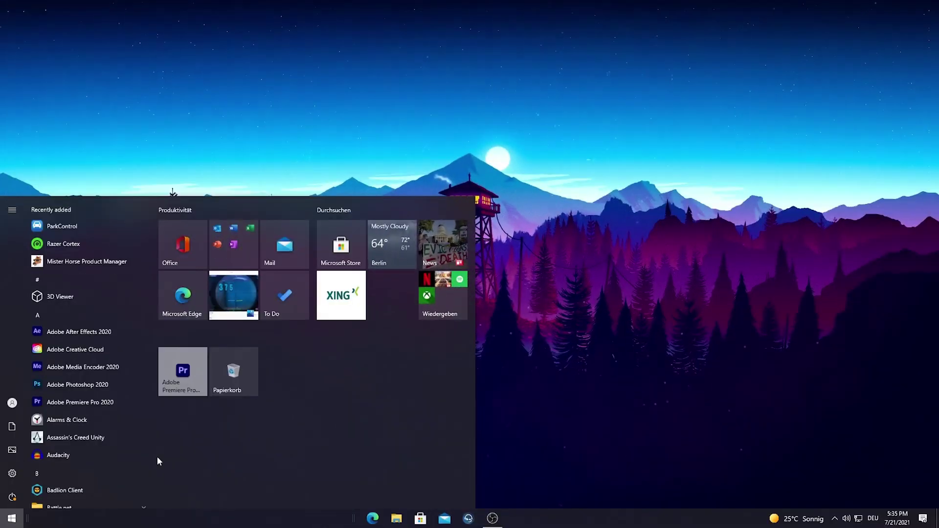
Step: Search 'apps' and scroll through the installed apps list in Apps & features
text(apps)
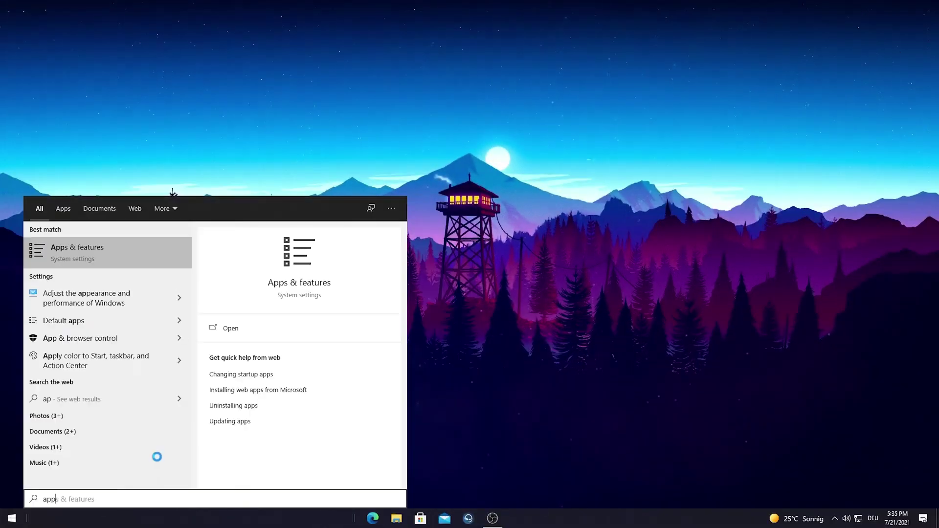
click(75, 253)
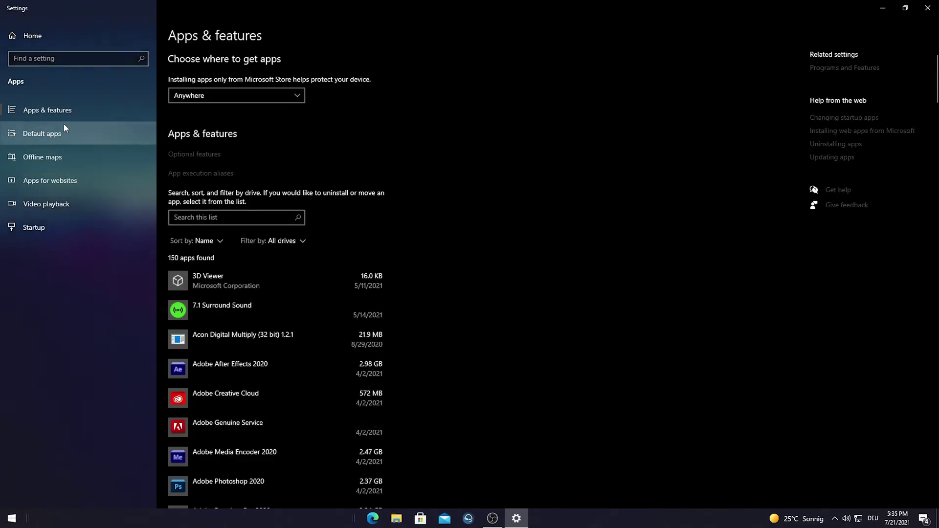
scroll(330, 257, down, 15)
scroll(320, 244, down, 5)
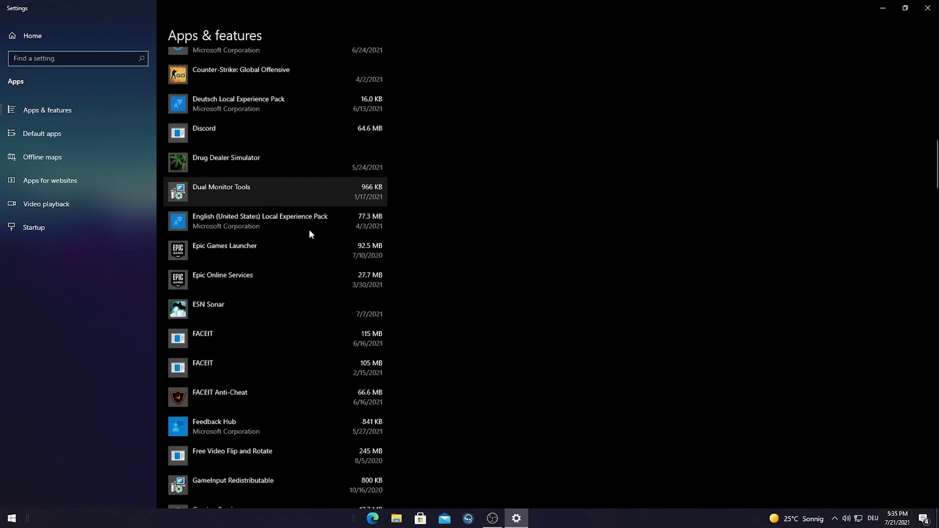
scroll(295, 97, down, 2)
scroll(251, 220, down, 4)
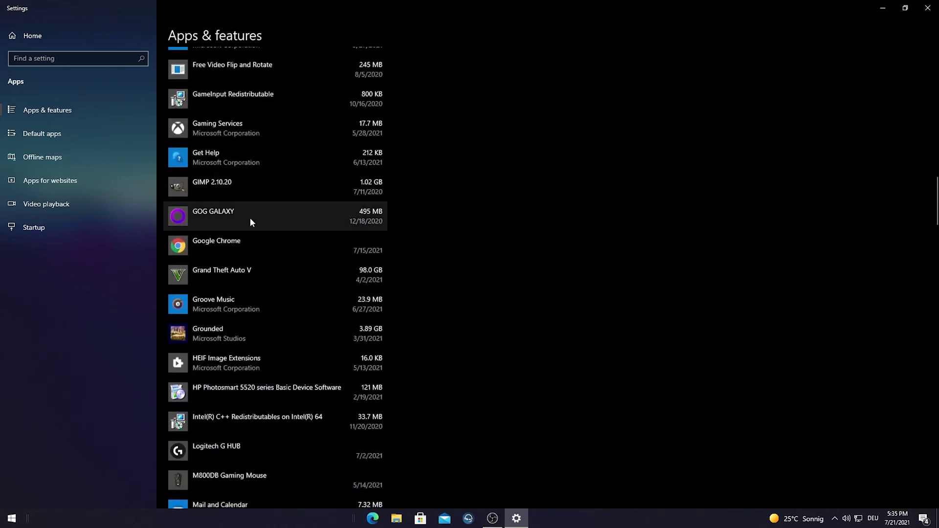
scroll(282, 301, down, 12)
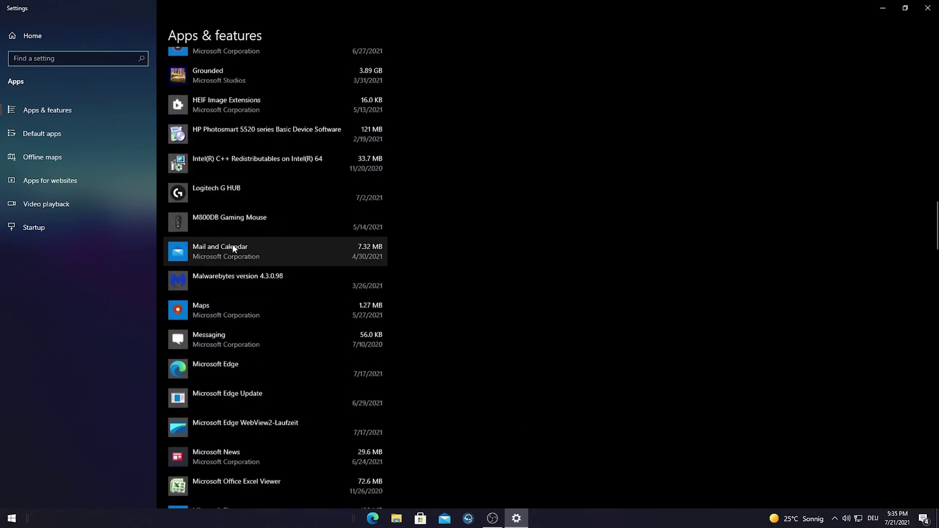
scroll(233, 235, down, 11)
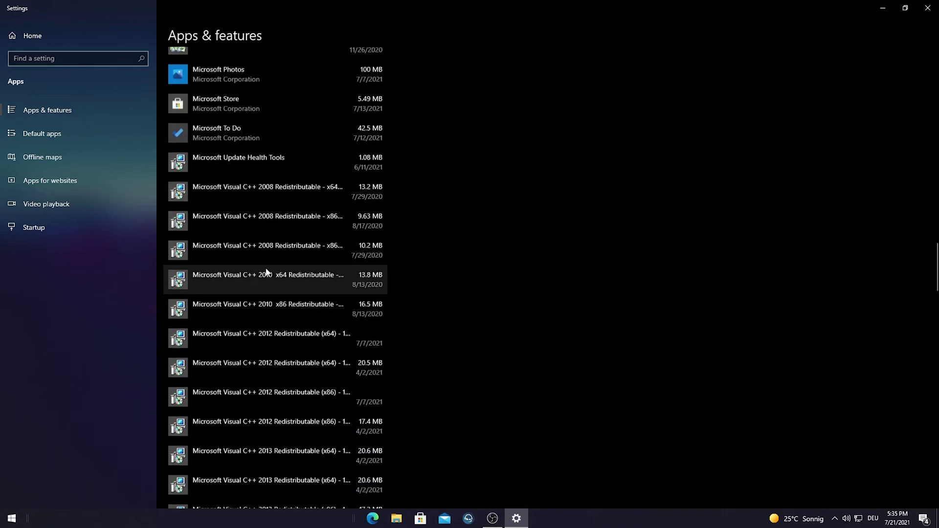
Step: Look over Offline maps, then view the Apps for websites page with every association off
click(31, 161)
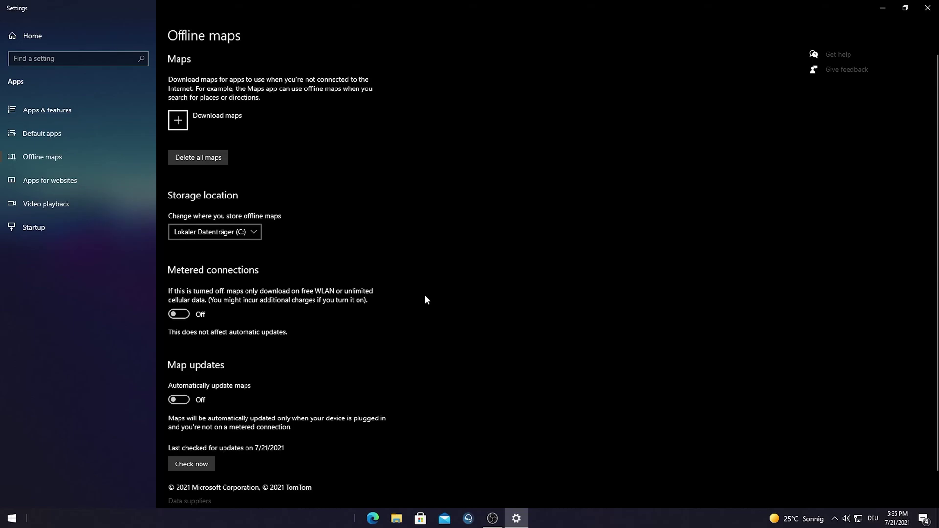
scroll(431, 176, down, 1)
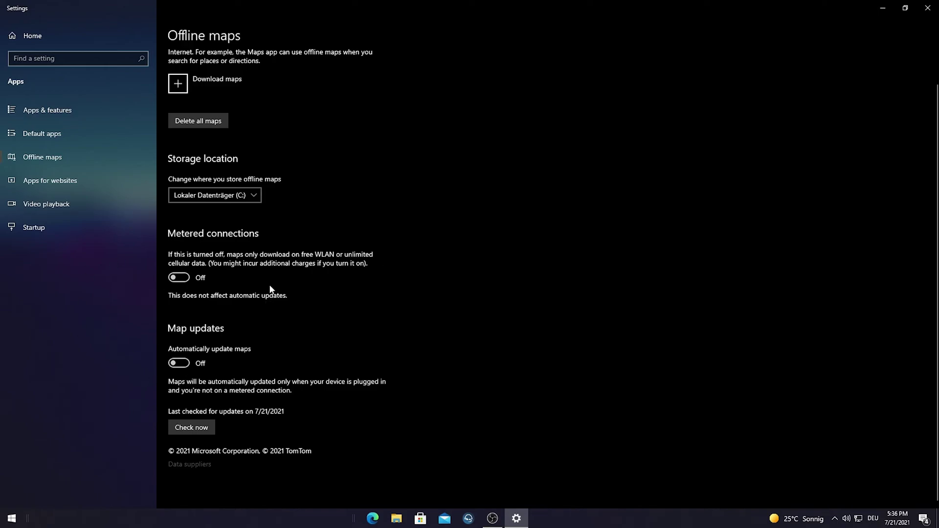
click(15, 181)
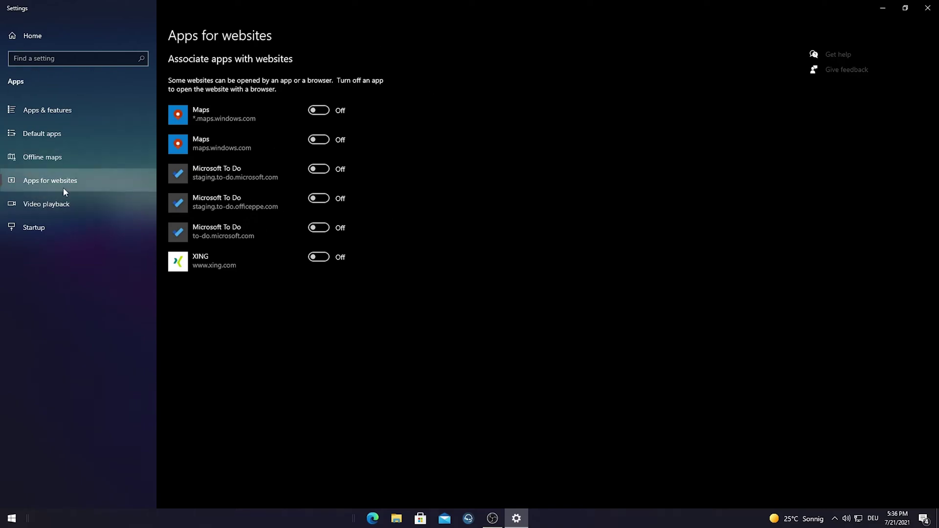
Step: Review the startup apps, with only LGHUB, Razer and Realtek on, then close Settings
click(35, 228)
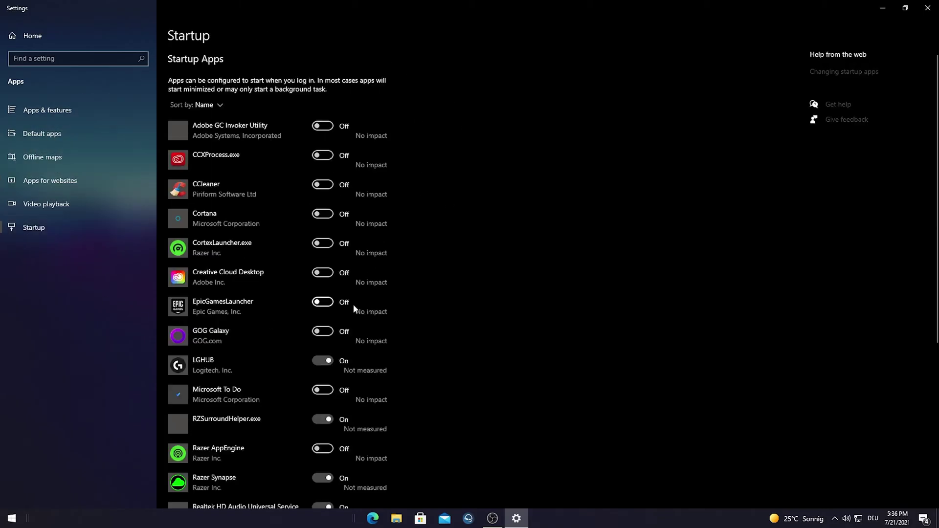
scroll(369, 88, down, 3)
scroll(338, 125, down, 2)
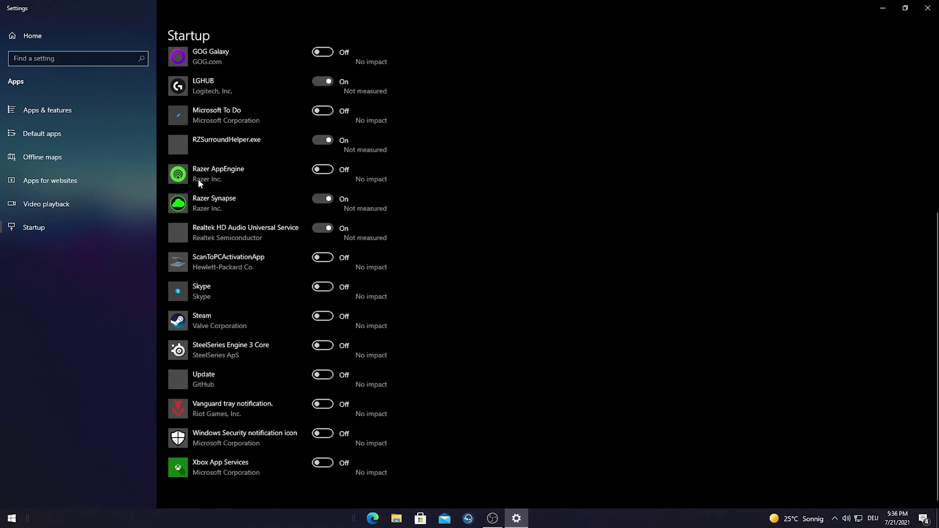
scroll(316, 302, up, 6)
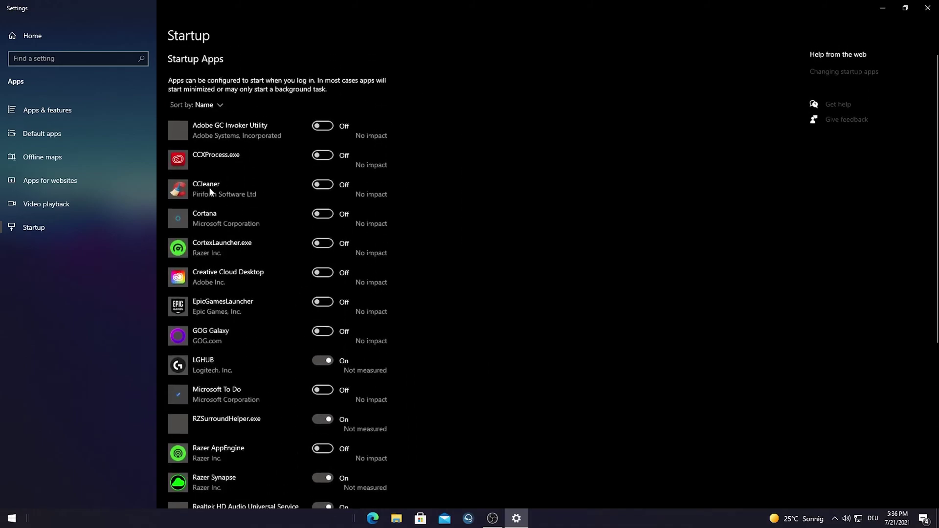
scroll(258, 141, down, 1)
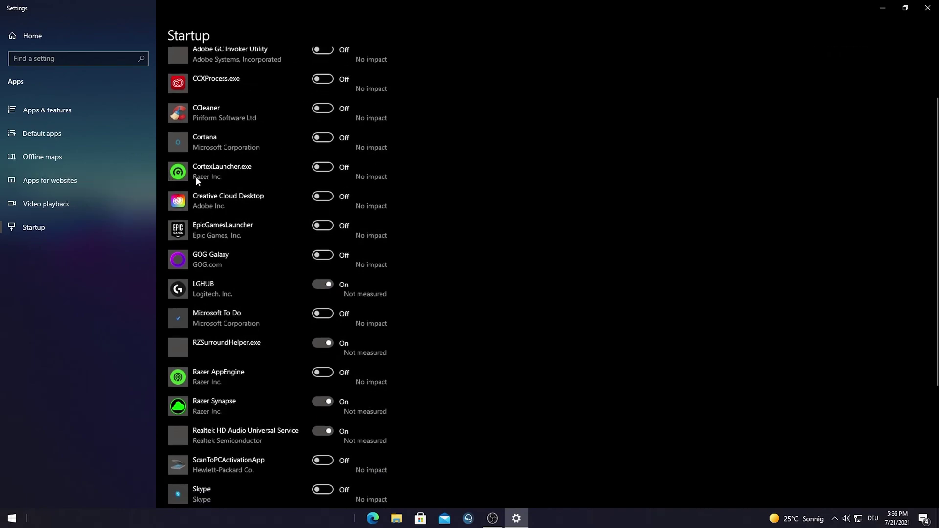
scroll(196, 177, down, 3)
scroll(219, 137, down, 5)
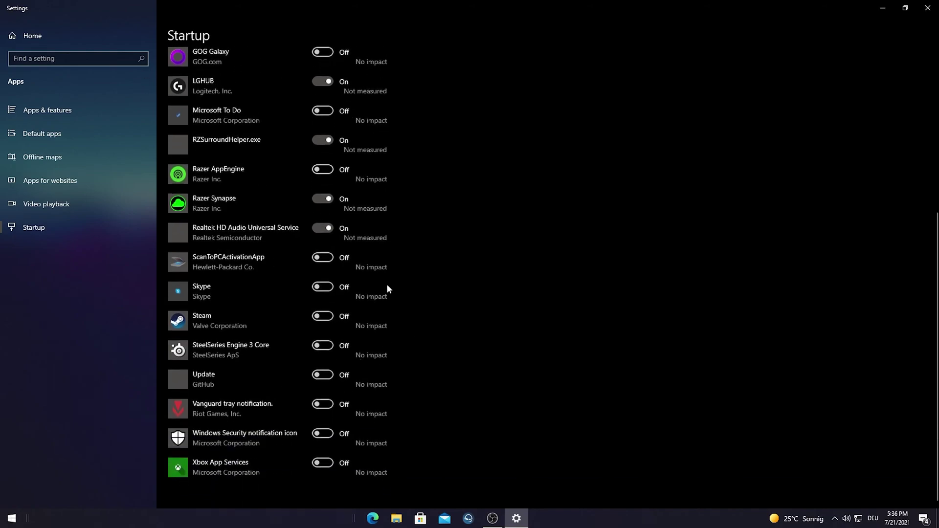
scroll(274, 372, up, 11)
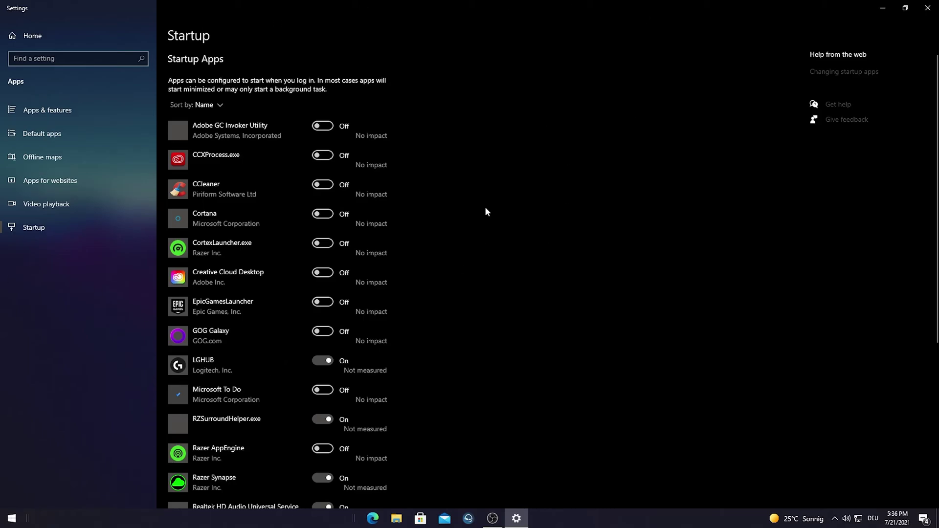
double_click(383, 13)
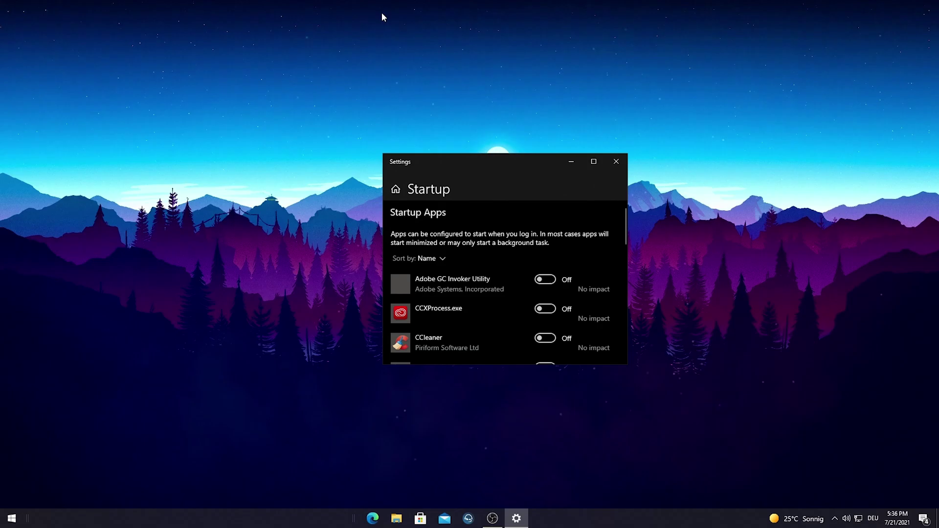
click(616, 164)
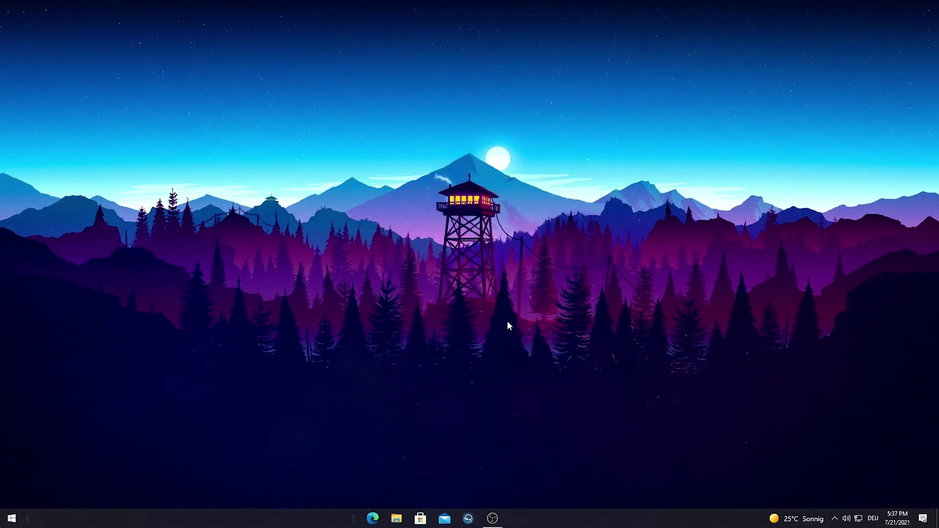